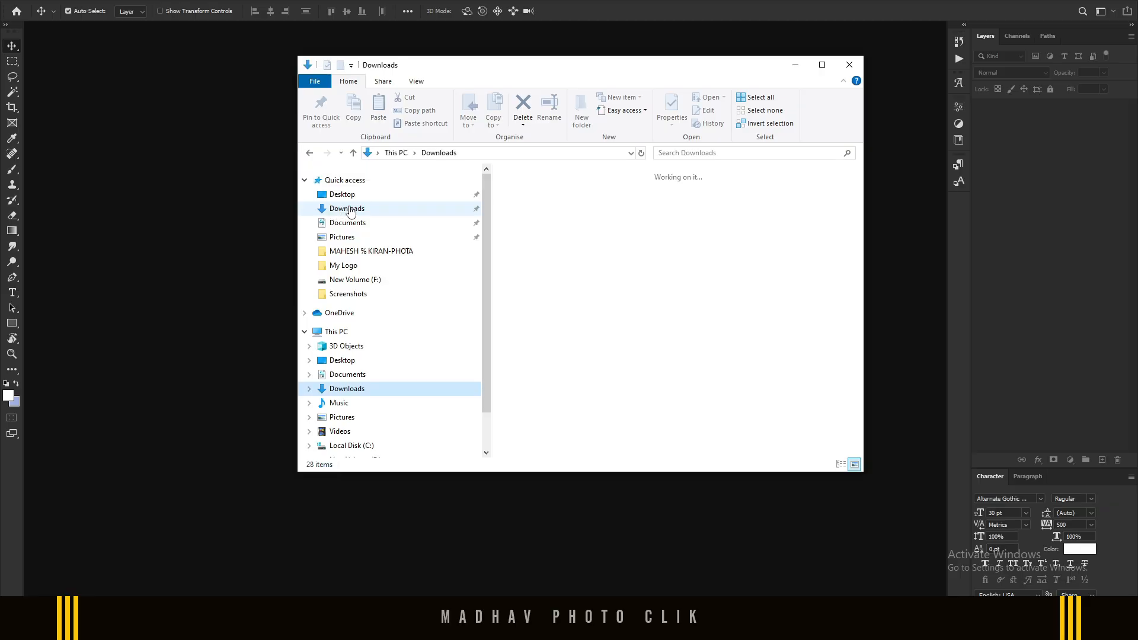
Step: Open the WhatsApp photo of the man in the pink shirt from the Downloads folder in Photoshop
scroll(711, 314, down, 3)
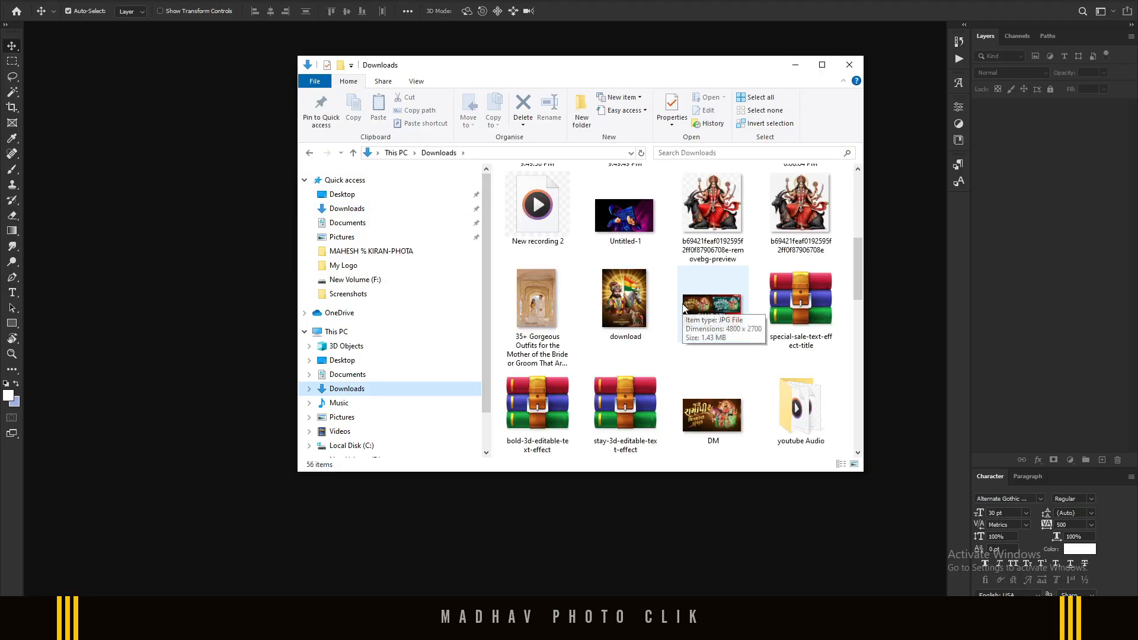
scroll(711, 314, up, 3)
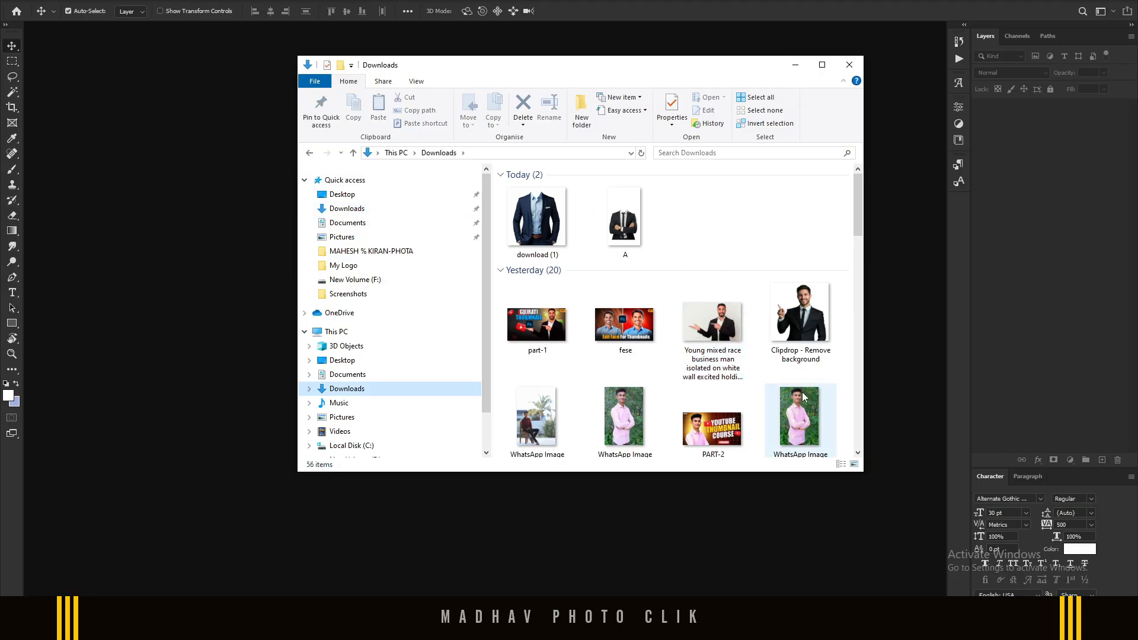
drag(798, 418, 889, 474)
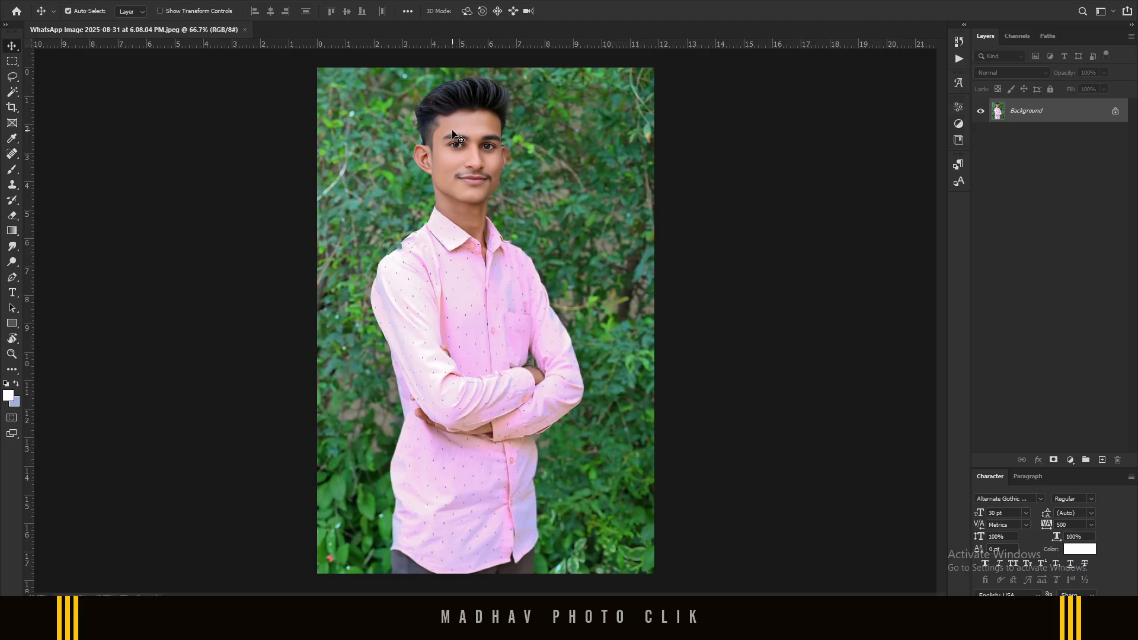
Step: Start a Pen tool path at the photo's bottom edge and trace the left trouser edge up past the shirt hem
key(p)
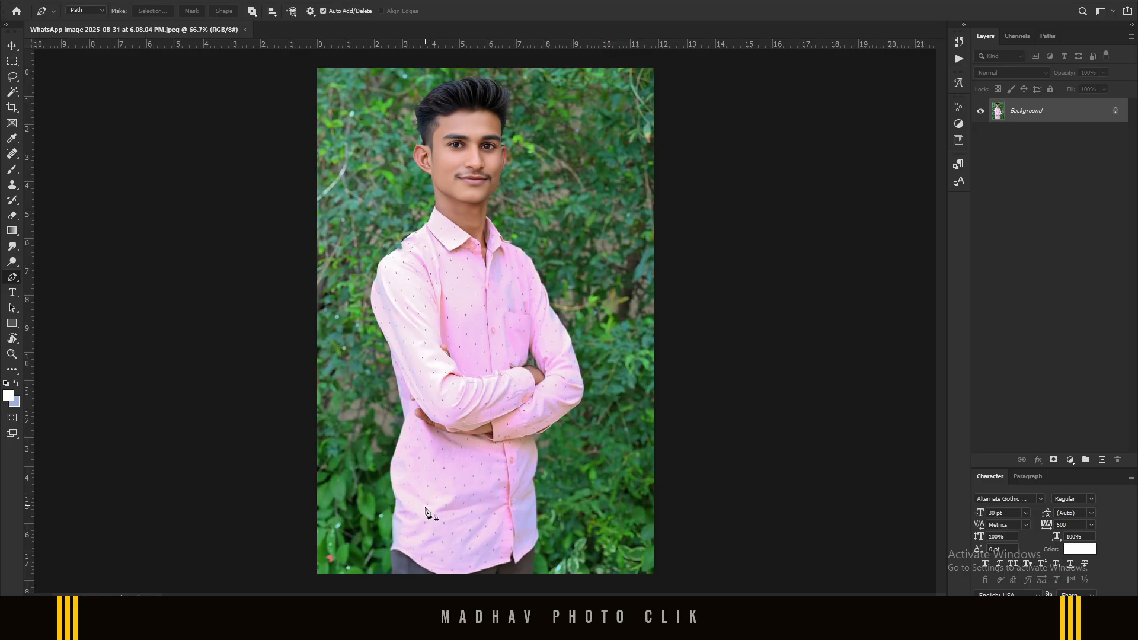
scroll(424, 515, up, 4)
scroll(425, 515, up, 2)
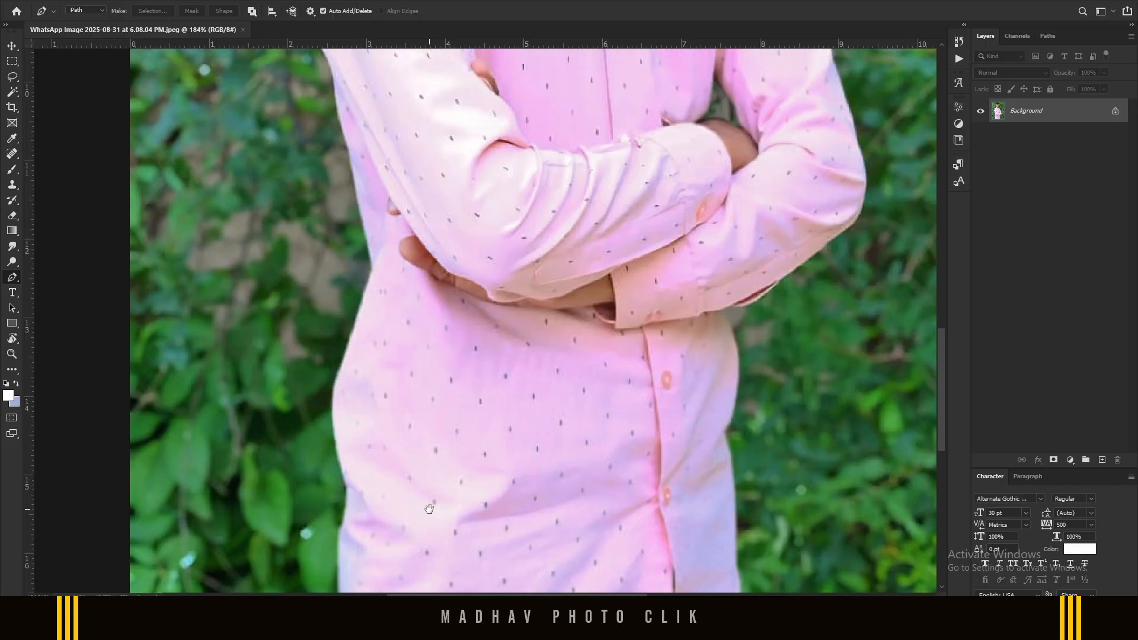
scroll(426, 507, up, 3)
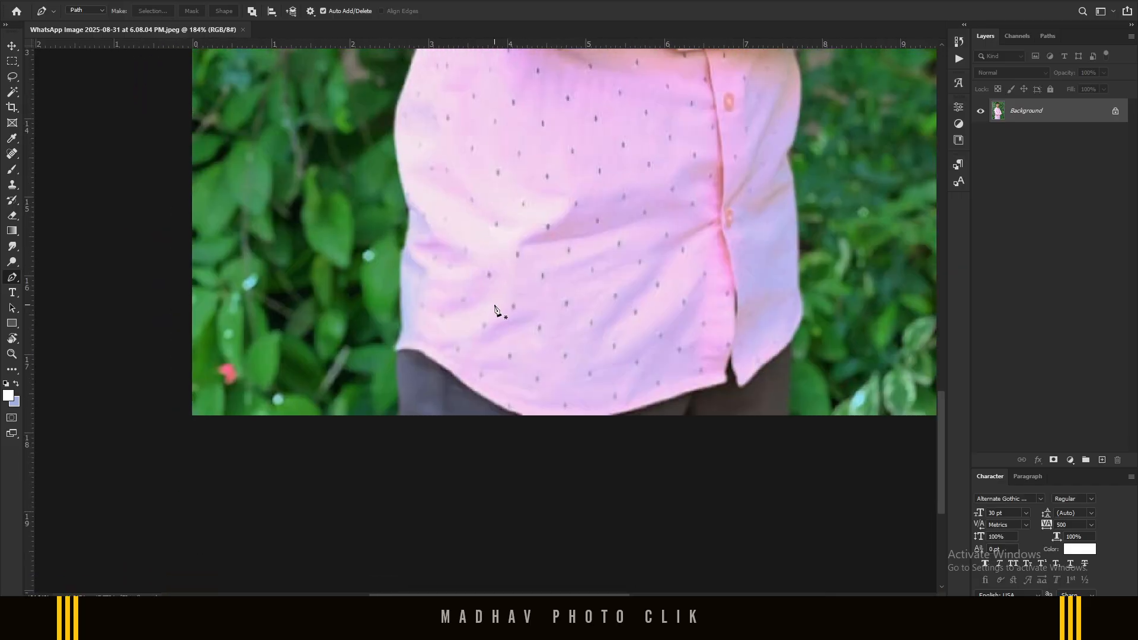
scroll(394, 421, up, 3)
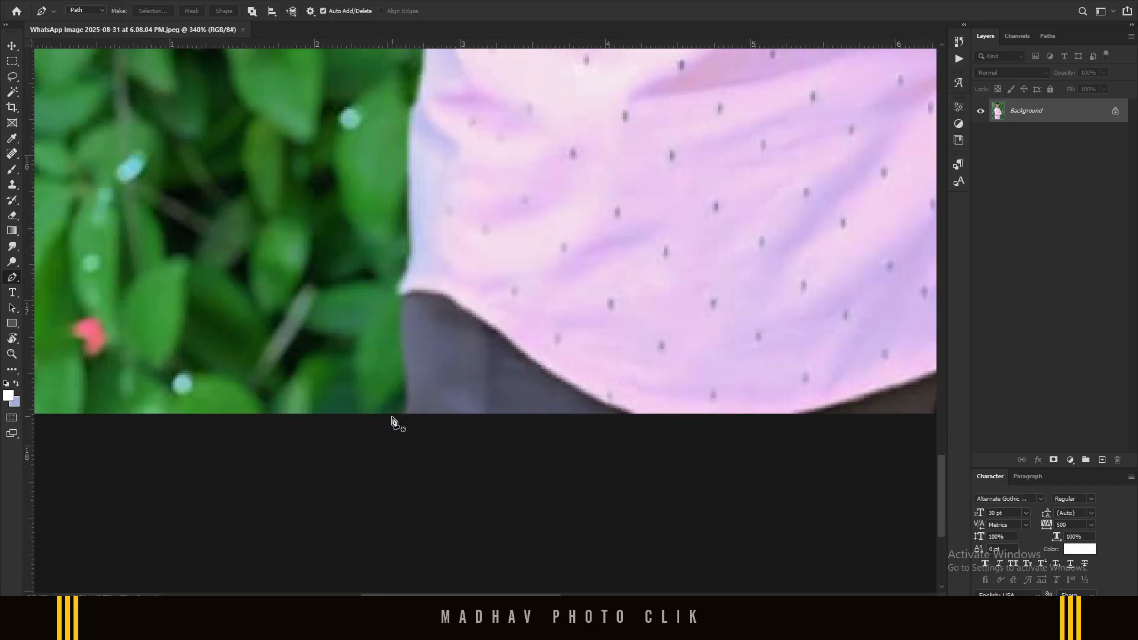
click(407, 415)
click(408, 375)
click(401, 312)
click(398, 288)
click(407, 262)
click(413, 201)
drag(408, 150, 400, 344)
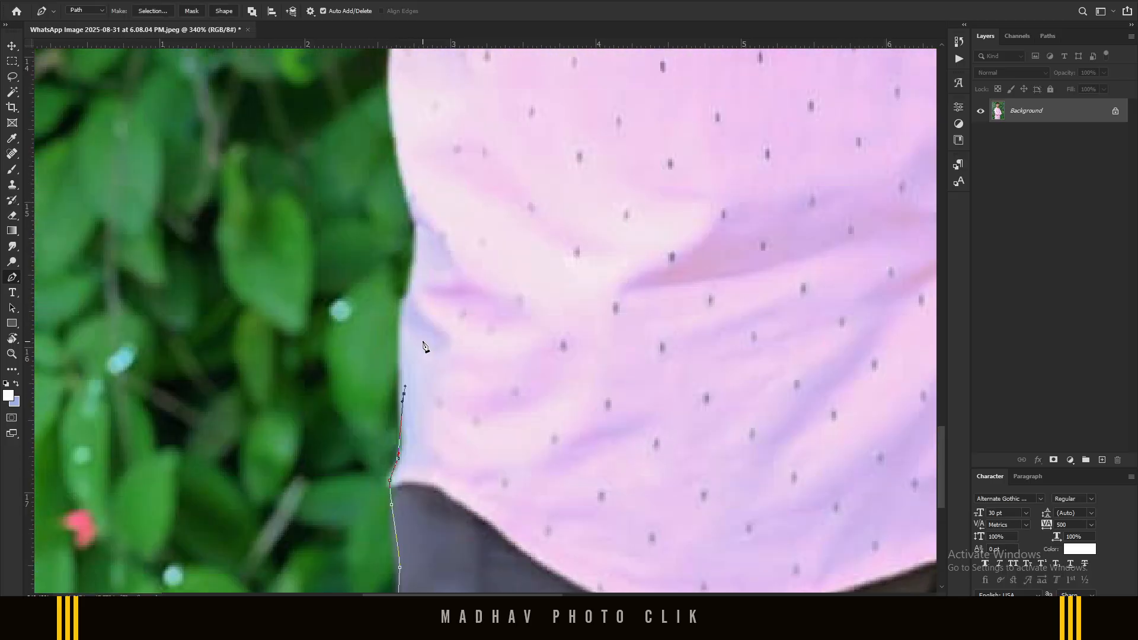
Step: Continue the path up the left side of the shirt, following its curve toward the waist
click(406, 303)
click(408, 255)
click(415, 211)
click(411, 197)
drag(396, 134, 394, 114)
drag(401, 175, 413, 337)
click(409, 290)
click(456, 152)
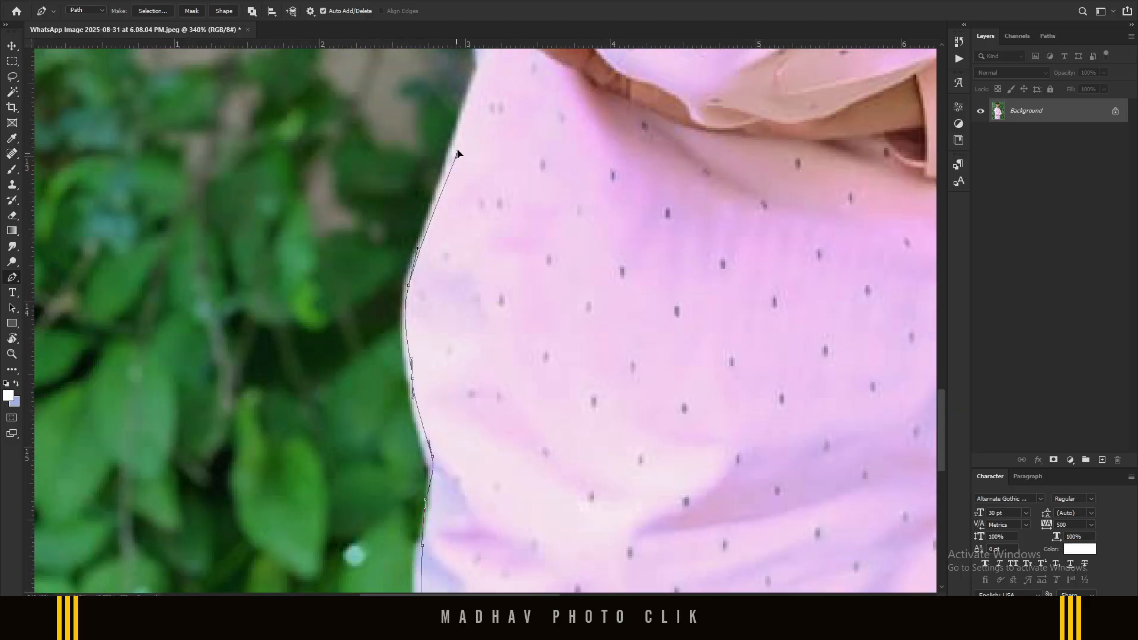
Step: Extend the path along the waist and up the shirt edge beside the folded left arm
click(472, 94)
drag(472, 94, 425, 397)
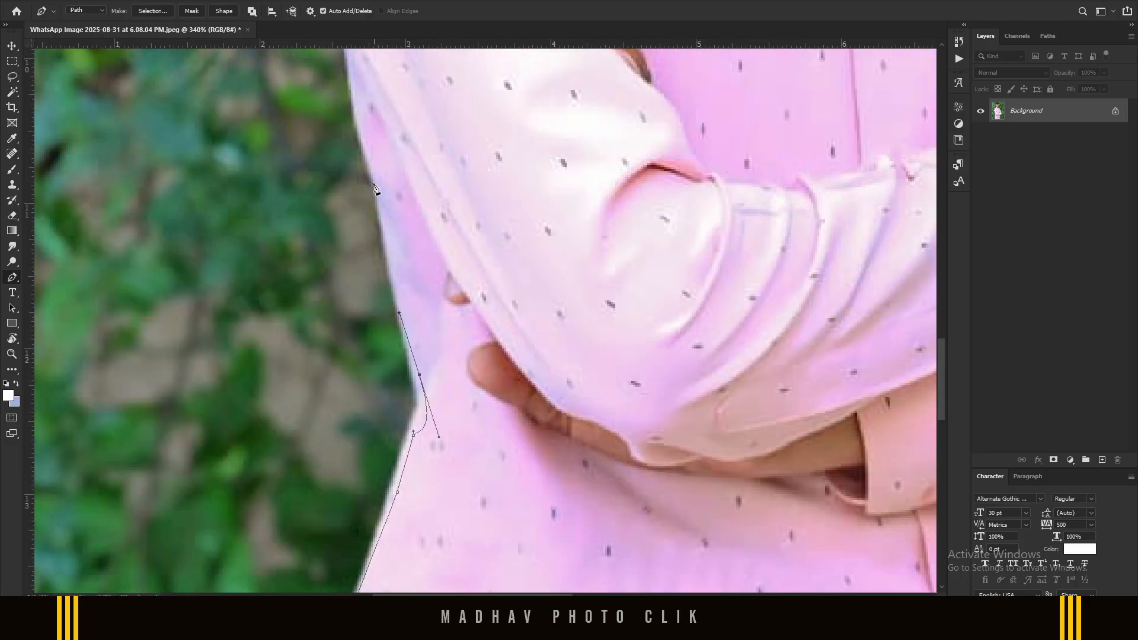
click(375, 140)
drag(356, 86, 378, 321)
drag(344, 281, 336, 265)
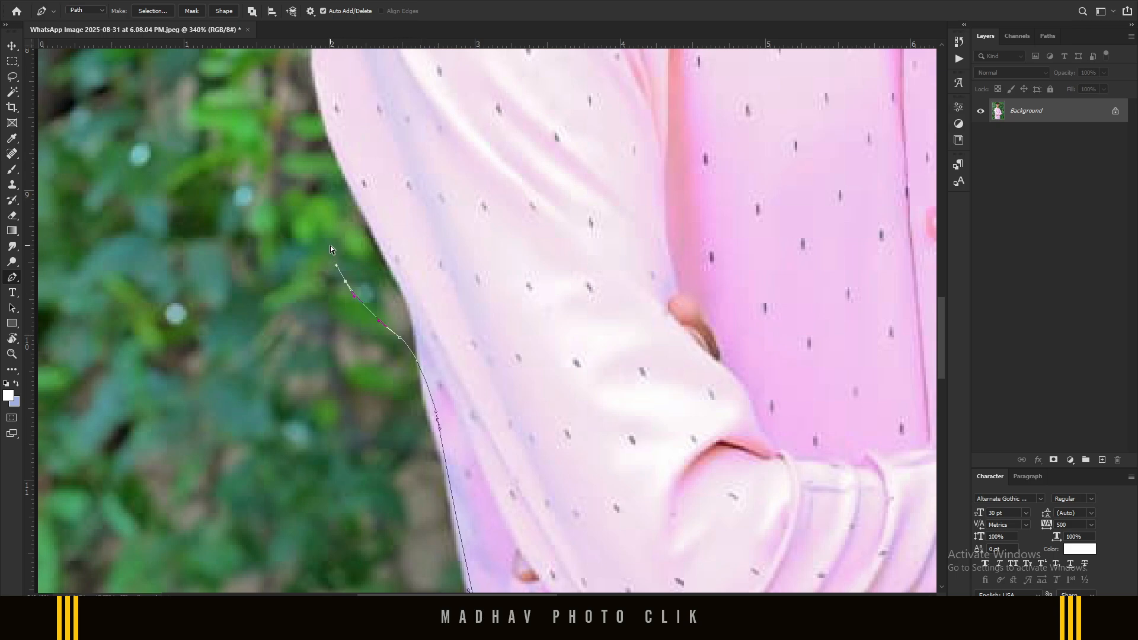
key(ctrl+z)
key(ctrl+z)
Step: Trace the outer edge of the left sleeve with curved anchors up to just below the shoulder
drag(409, 301, 402, 282)
drag(369, 207, 365, 194)
drag(355, 168, 400, 255)
drag(402, 202, 385, 331)
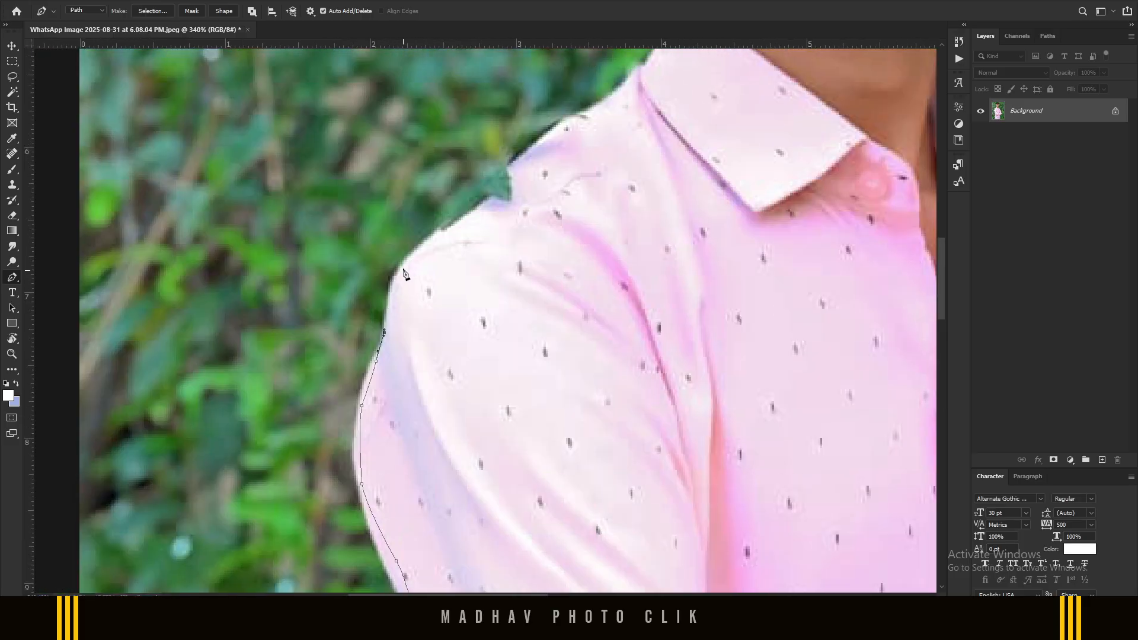
Step: Carry the path over the left shoulder toward the collar, undoing the misplaced anchors and redrawing that stretch
drag(408, 254, 495, 195)
click(543, 141)
click(580, 118)
click(618, 102)
drag(646, 74, 439, 280)
key(ctrl+z)
key(ctrl+z)
drag(370, 320, 382, 316)
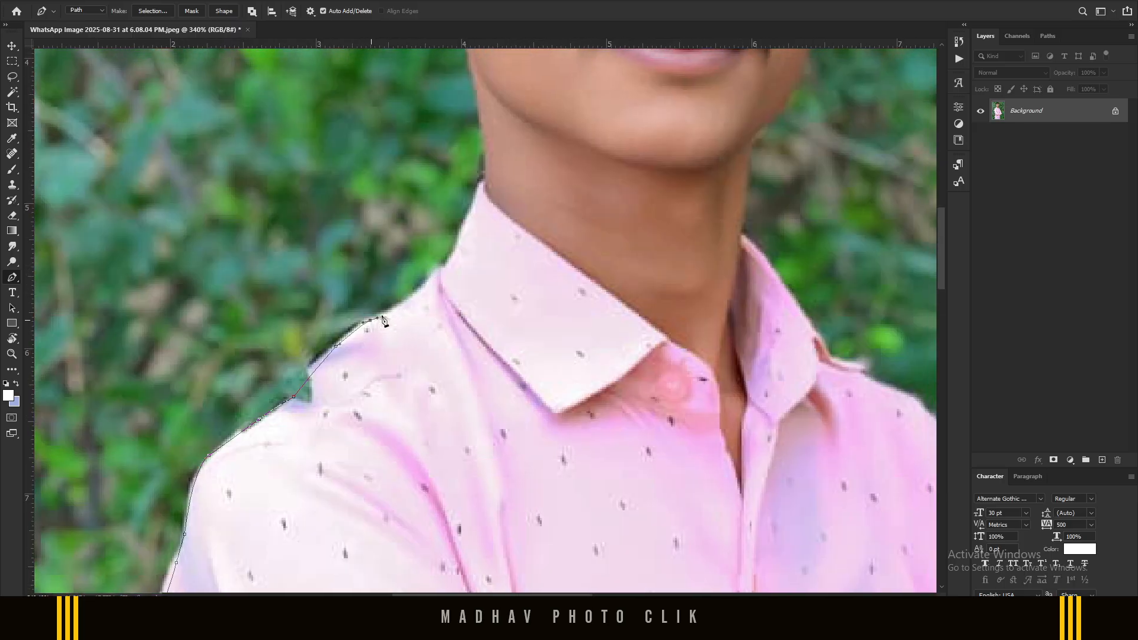
Step: Trace the left edge of the shirt collar up to where it meets the neck
click(451, 266)
click(473, 209)
click(482, 189)
click(487, 177)
drag(488, 128, 447, 322)
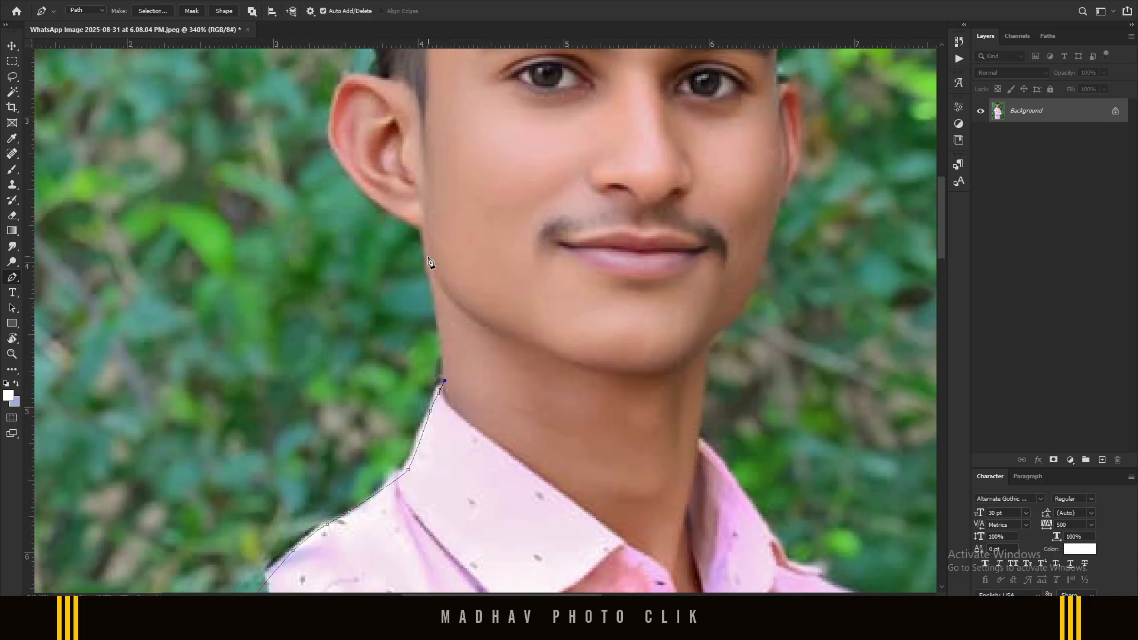
Step: Continue the path up the left side of the neck and around the left ear
click(418, 226)
click(329, 142)
click(327, 125)
click(330, 111)
click(337, 88)
click(346, 79)
click(357, 74)
drag(374, 64, 374, 346)
Step: Outline the left side of the hair from the ear up to the start of the crown
click(372, 349)
click(365, 282)
click(357, 245)
click(350, 226)
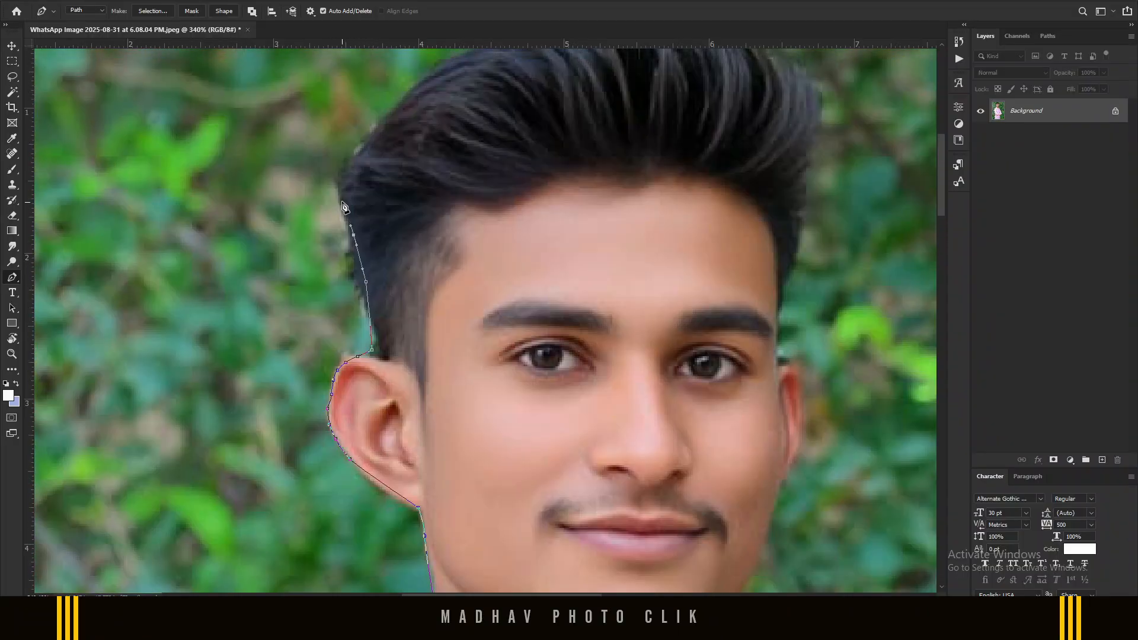
drag(341, 201, 340, 192)
drag(341, 176, 364, 145)
drag(383, 126, 320, 285)
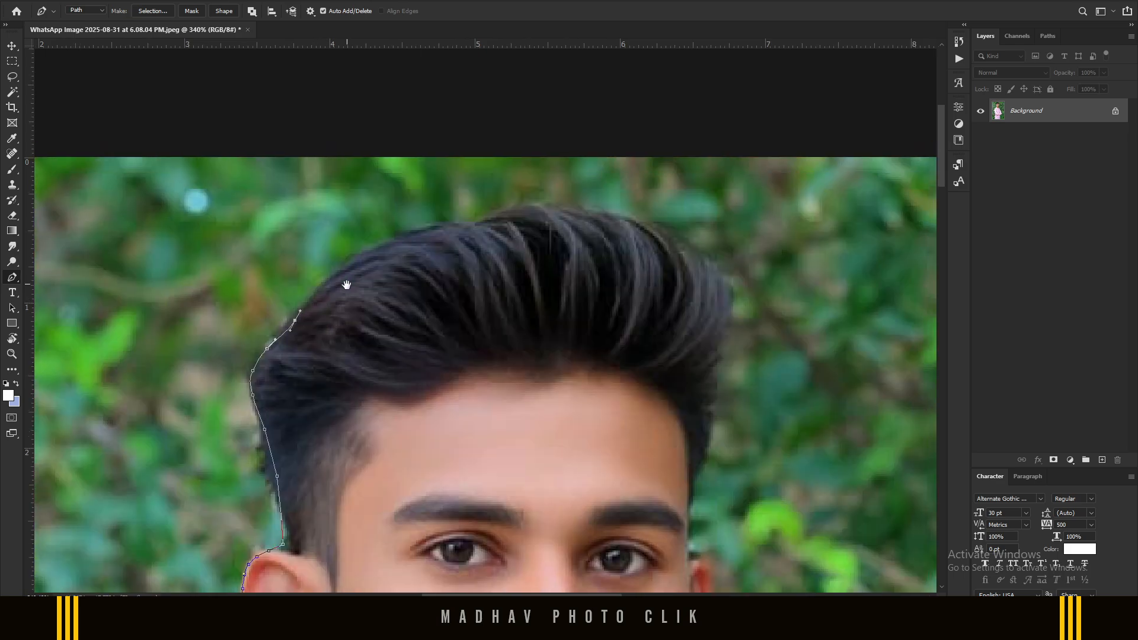
Step: Trace the top of the hair with curved anchors across to its right edge
drag(397, 235, 507, 204)
right_click(506, 223)
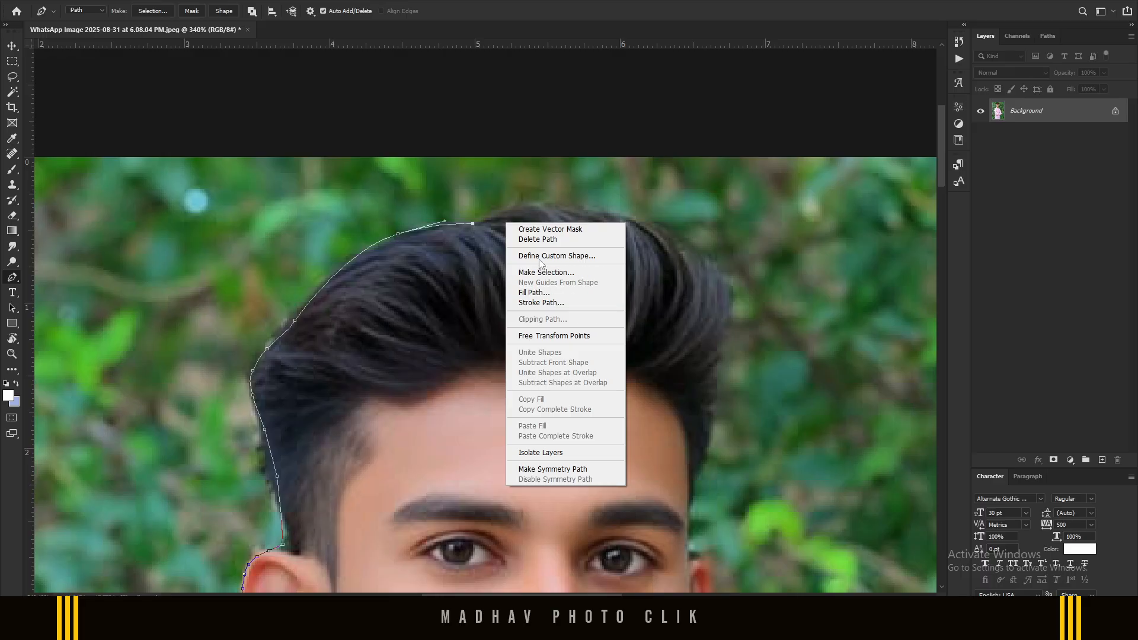
click(484, 221)
drag(521, 208, 545, 204)
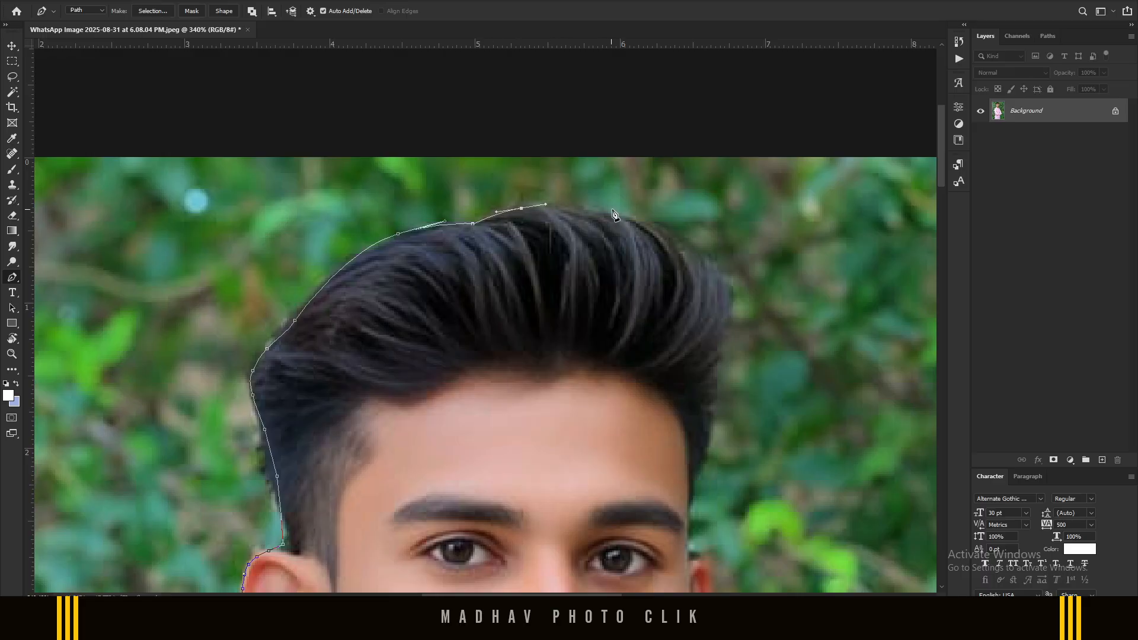
drag(646, 224, 674, 235)
drag(727, 284, 729, 298)
Step: Extend the path down the right side of the hair to the temple
click(720, 325)
click(719, 368)
click(718, 410)
drag(700, 469, 694, 494)
drag(688, 537, 612, 333)
scroll(616, 315, up, 3)
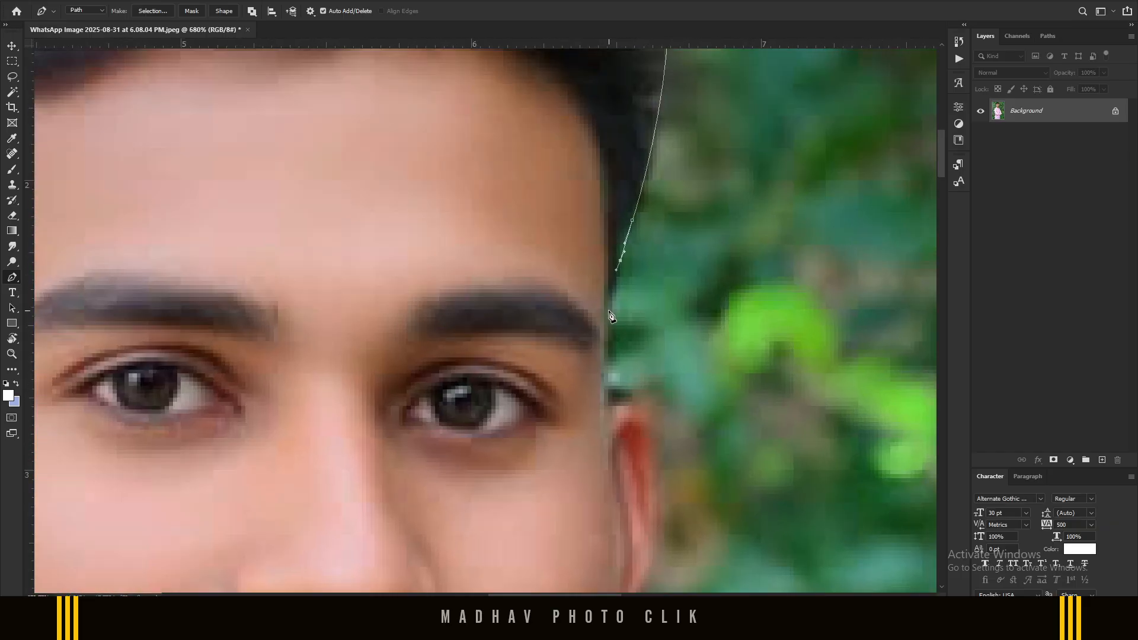
Step: Trace from the right temple around the outer edge of the right ear to the cheek
click(604, 325)
drag(604, 389, 657, 425)
click(604, 413)
drag(656, 502, 646, 323)
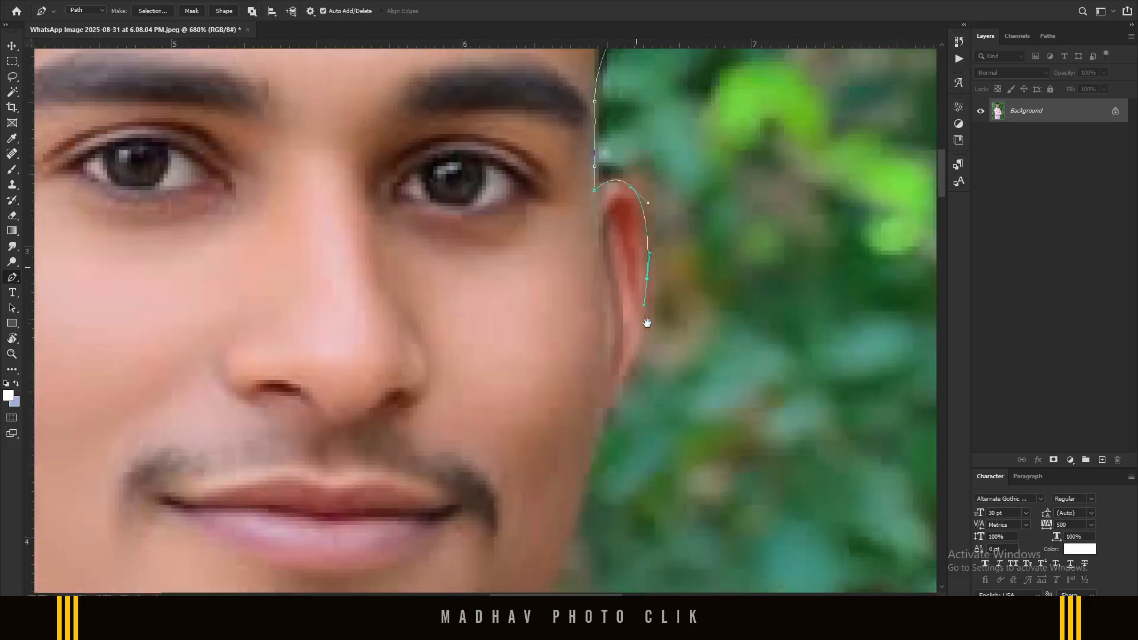
drag(625, 371, 625, 372)
click(610, 404)
Step: Follow the right cheek and jawline with the path and continue down the neck to the collar
drag(586, 464, 582, 481)
drag(570, 521, 547, 324)
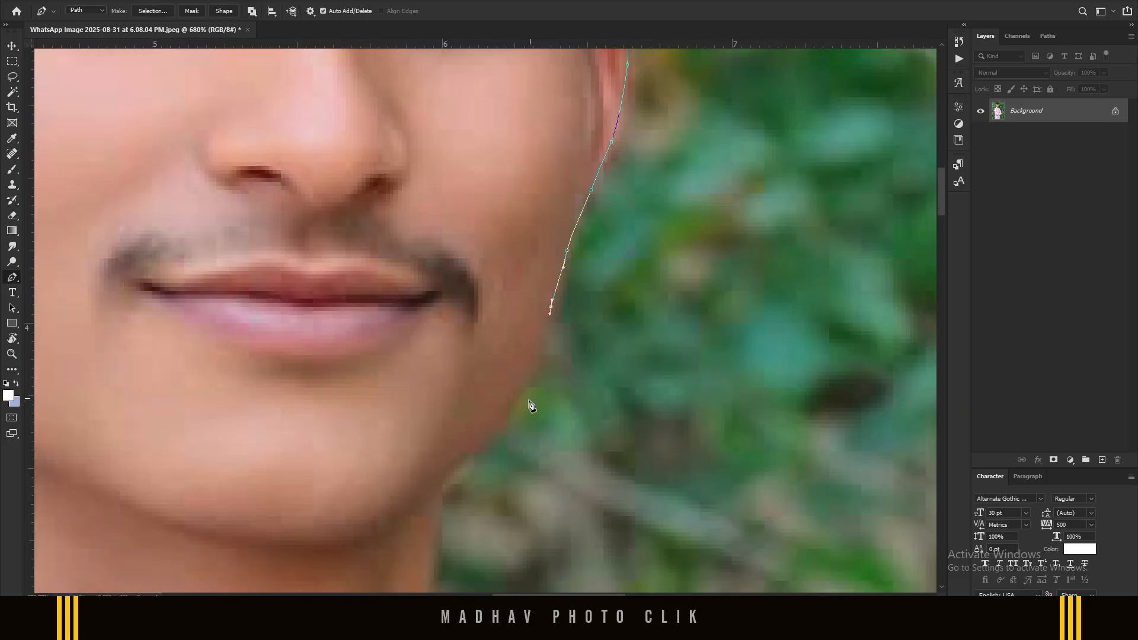
drag(510, 423, 474, 456)
drag(450, 476, 472, 264)
drag(444, 400, 446, 409)
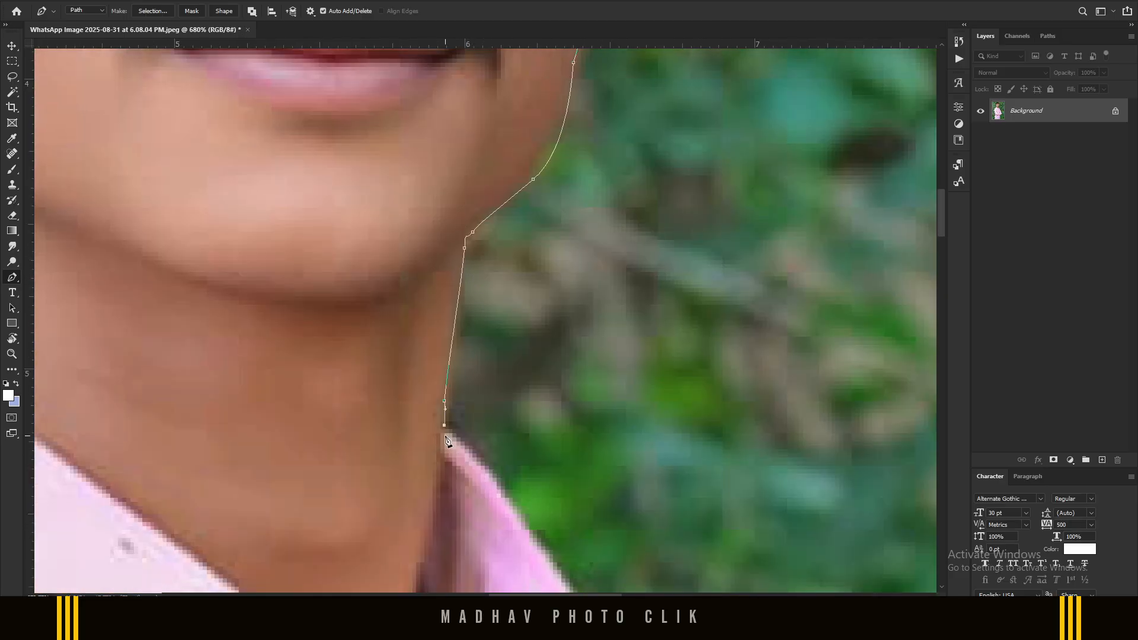
Step: Trace the right collar edge and continue the path over the right shoulder
scroll(436, 394, down, 5)
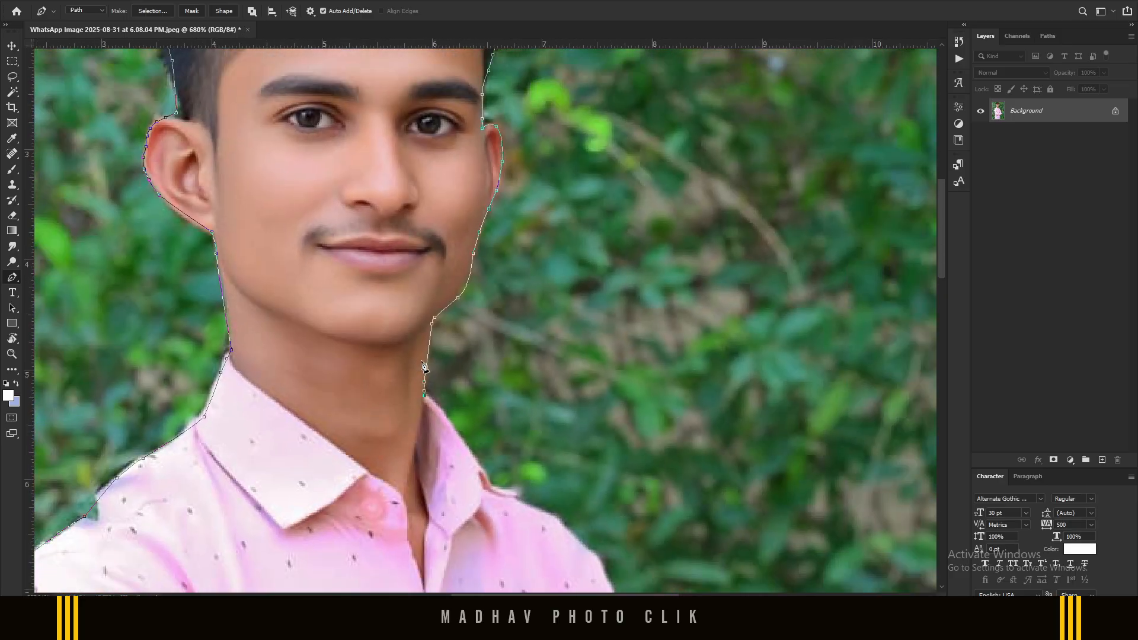
scroll(423, 366, down, 1)
scroll(422, 344, up, 4)
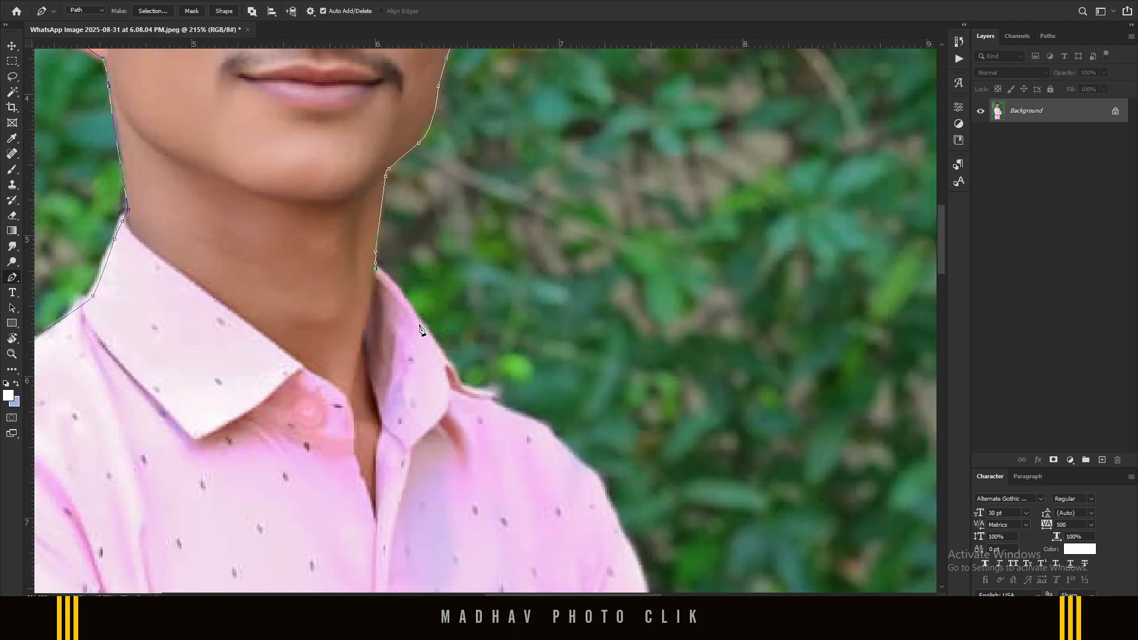
scroll(419, 327, up, 2)
click(432, 336)
click(448, 358)
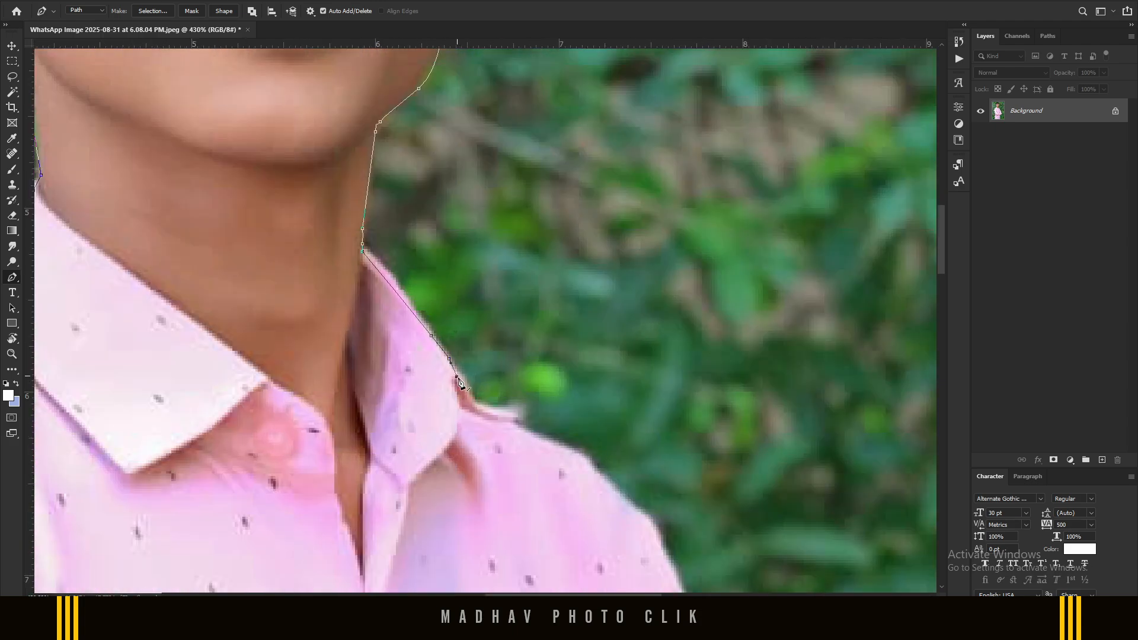
click(471, 400)
click(502, 416)
click(516, 419)
drag(531, 422, 578, 463)
Step: Extend the path down the outer edge of the right upper sleeve
drag(594, 505, 522, 294)
drag(533, 333, 561, 363)
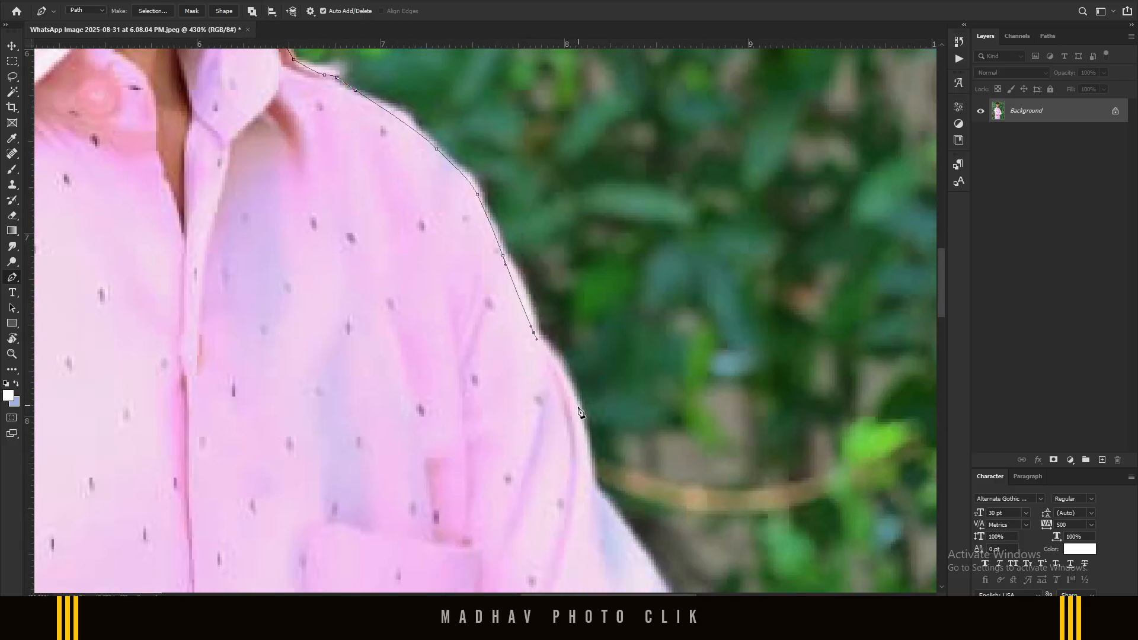
drag(577, 409, 546, 380)
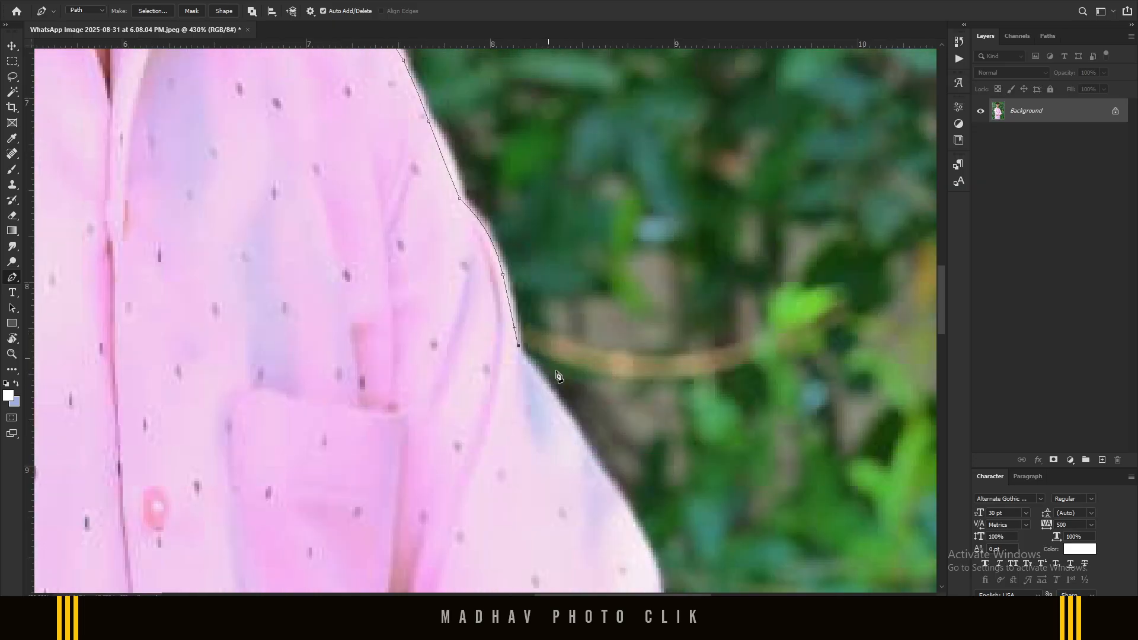
drag(604, 476, 633, 518)
click(652, 559)
Step: Trace around the right elbow and along the underside of the forearm to the shirt front
scroll(572, 325, down, 5)
scroll(570, 335, down, 5)
scroll(598, 342, down, 5)
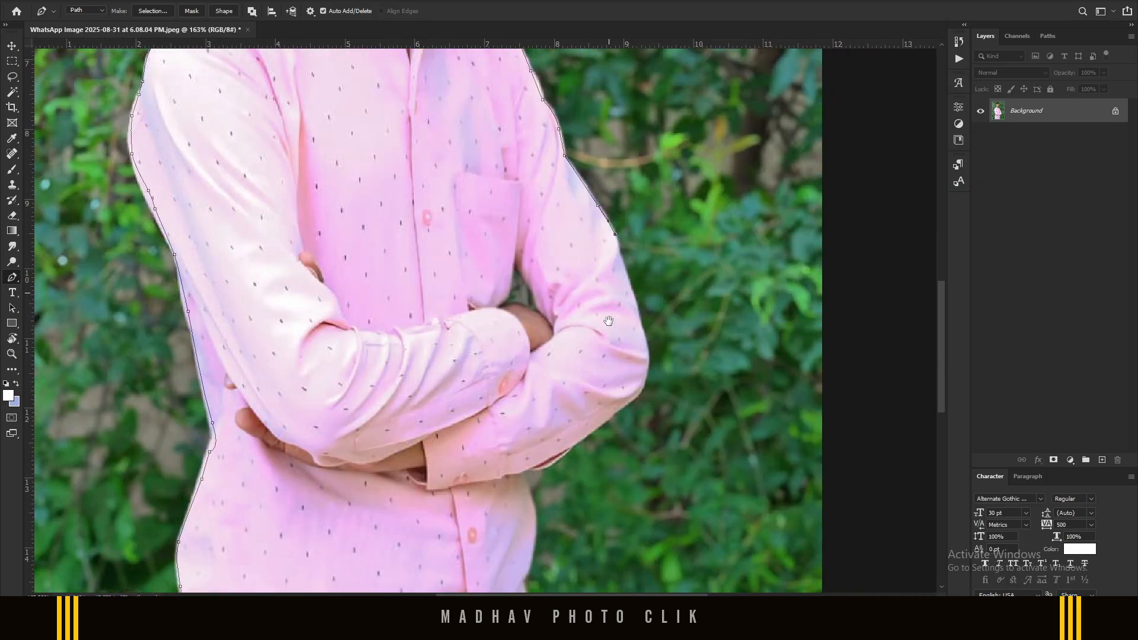
scroll(622, 286, up, 3)
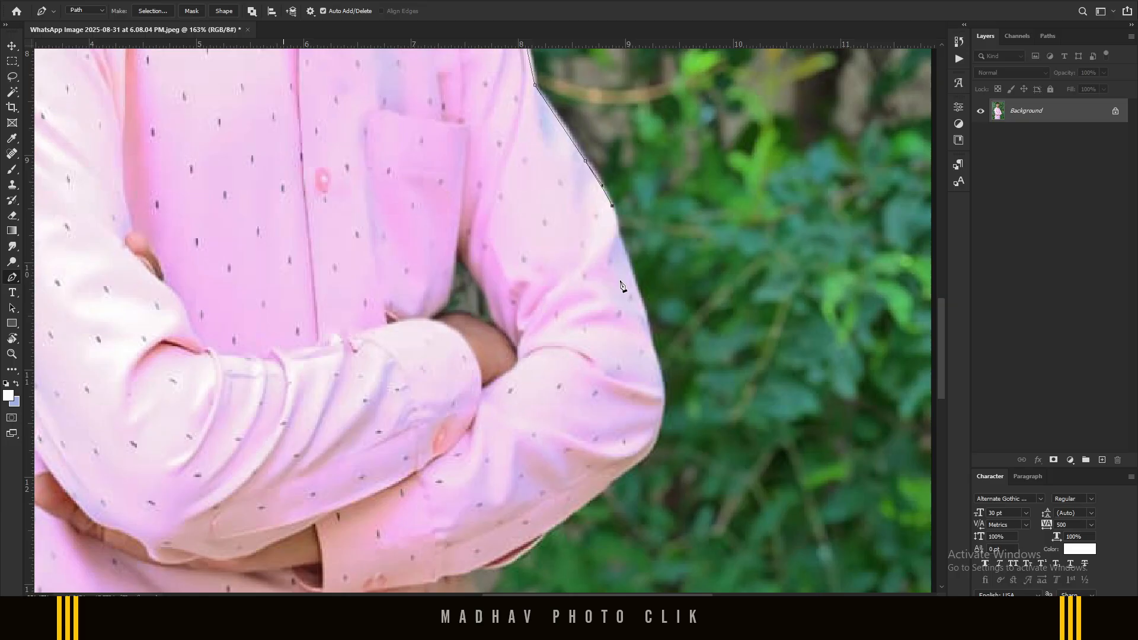
click(642, 330)
drag(654, 446, 642, 459)
drag(582, 504, 509, 394)
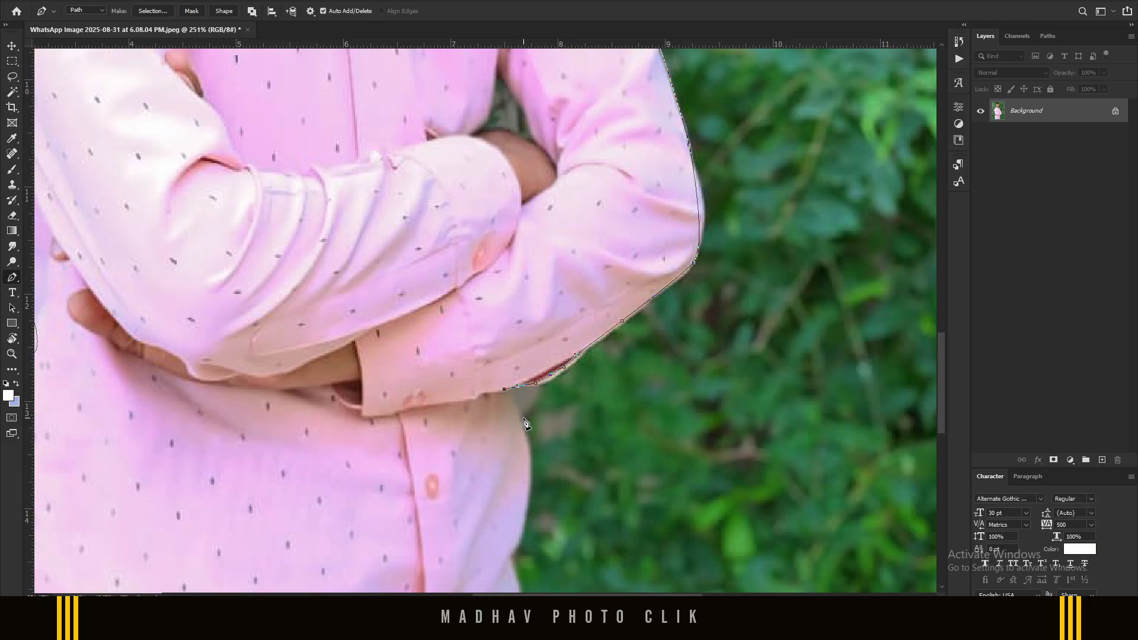
Step: Continue the path down the right side of the shirt and trousers to the photo's bottom edge
drag(519, 419, 520, 429)
drag(525, 504, 521, 527)
scroll(533, 419, down, 3)
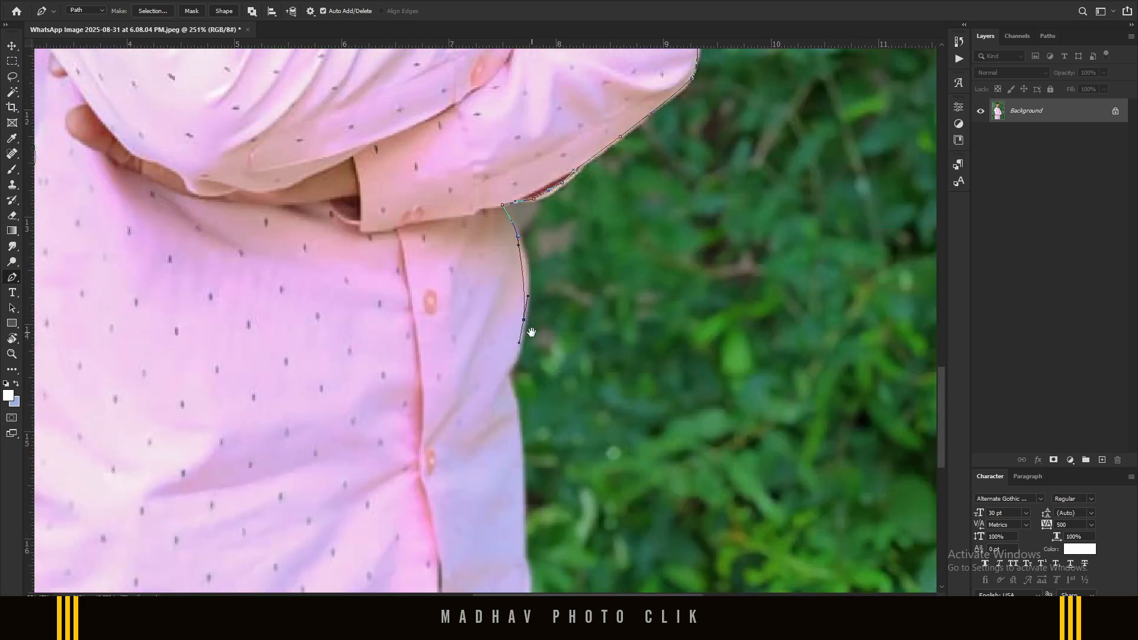
click(508, 379)
drag(521, 516, 522, 531)
scroll(521, 531, down, 3)
drag(522, 416, 520, 425)
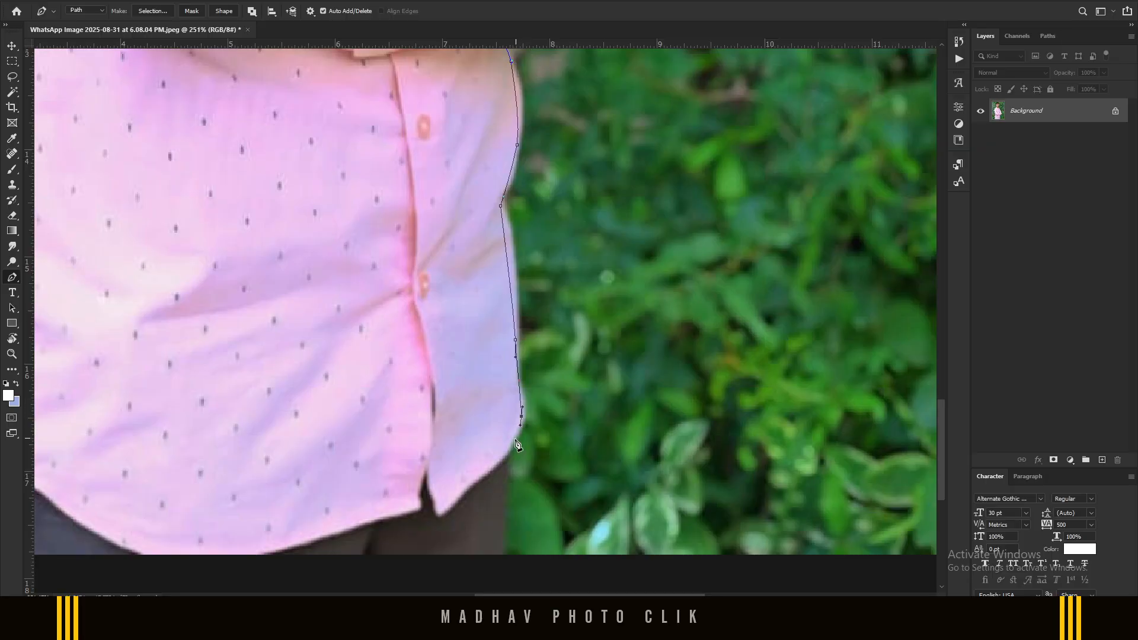
click(506, 458)
scroll(508, 464, down, 3)
drag(522, 336, 524, 349)
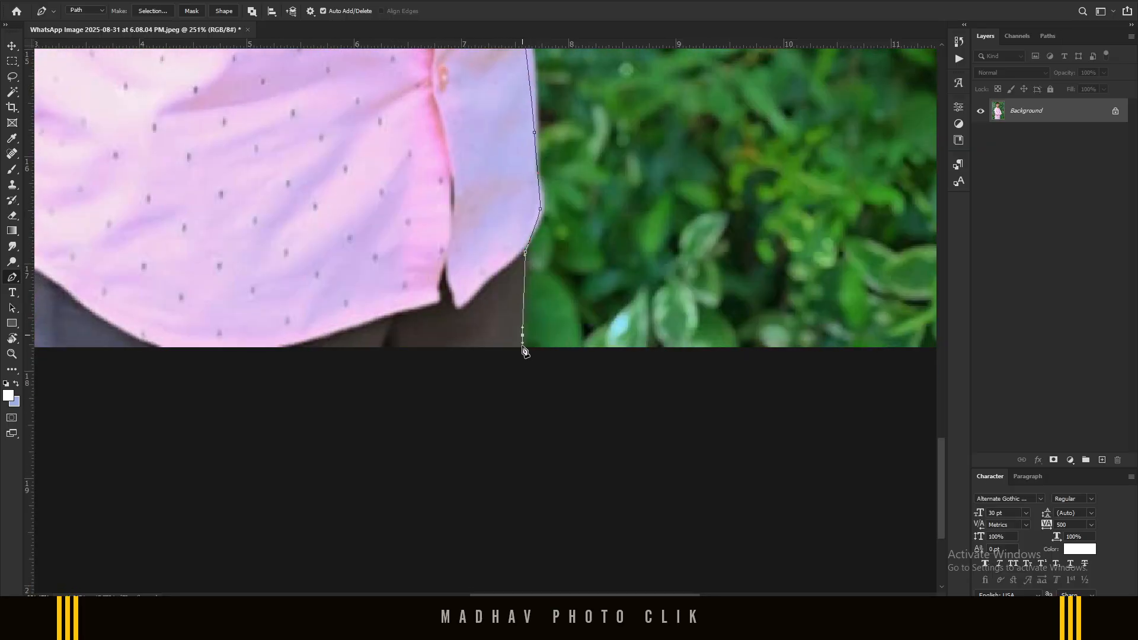
Step: Close the path by running it below the photo's bottom edge back to the starting anchor
scroll(377, 312, down, 4)
drag(377, 312, 550, 411)
click(483, 451)
click(432, 452)
click(385, 442)
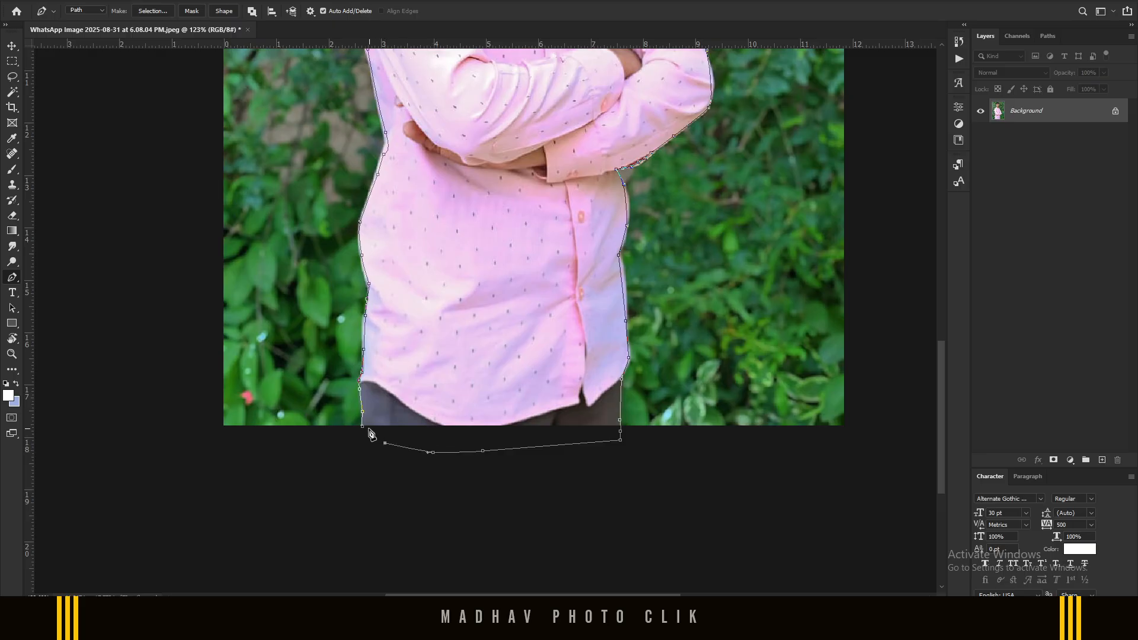
click(362, 426)
Step: Restore the path's open end below the trousers and close the path at its starting anchor on the trousers' lower-left corner
right_click(411, 371)
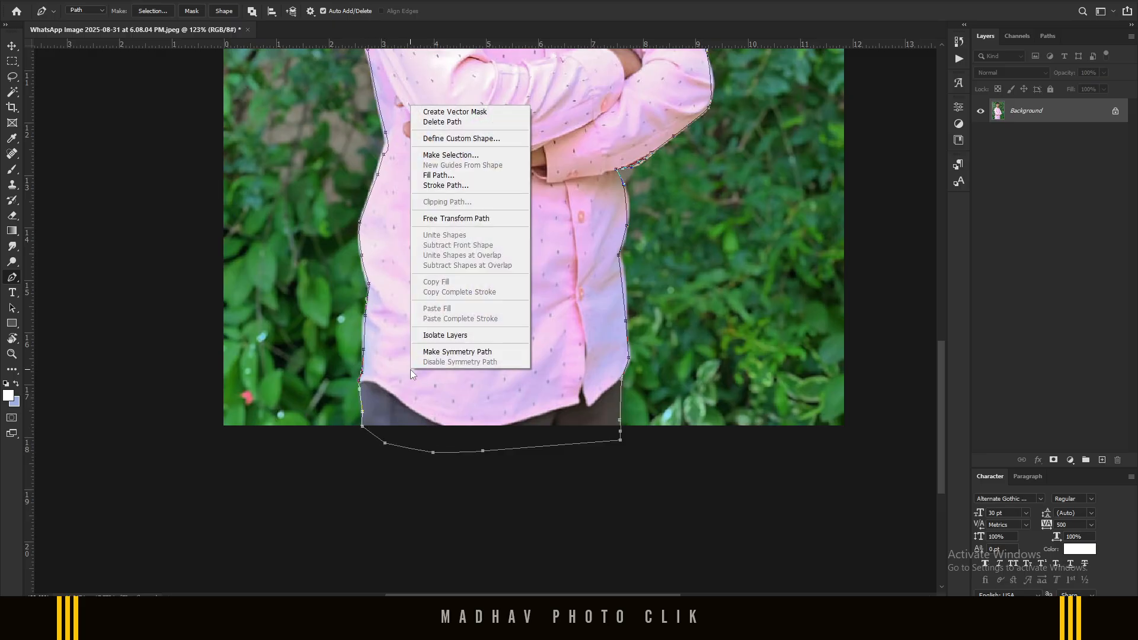
click(393, 395)
key(ctrl+z)
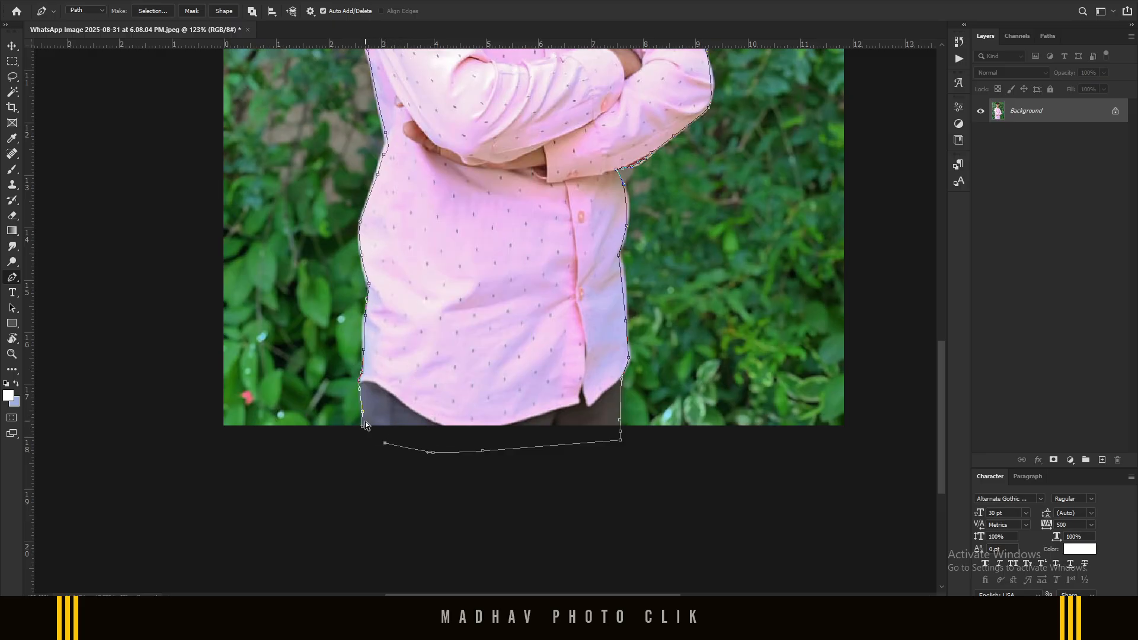
scroll(364, 432, up, 8)
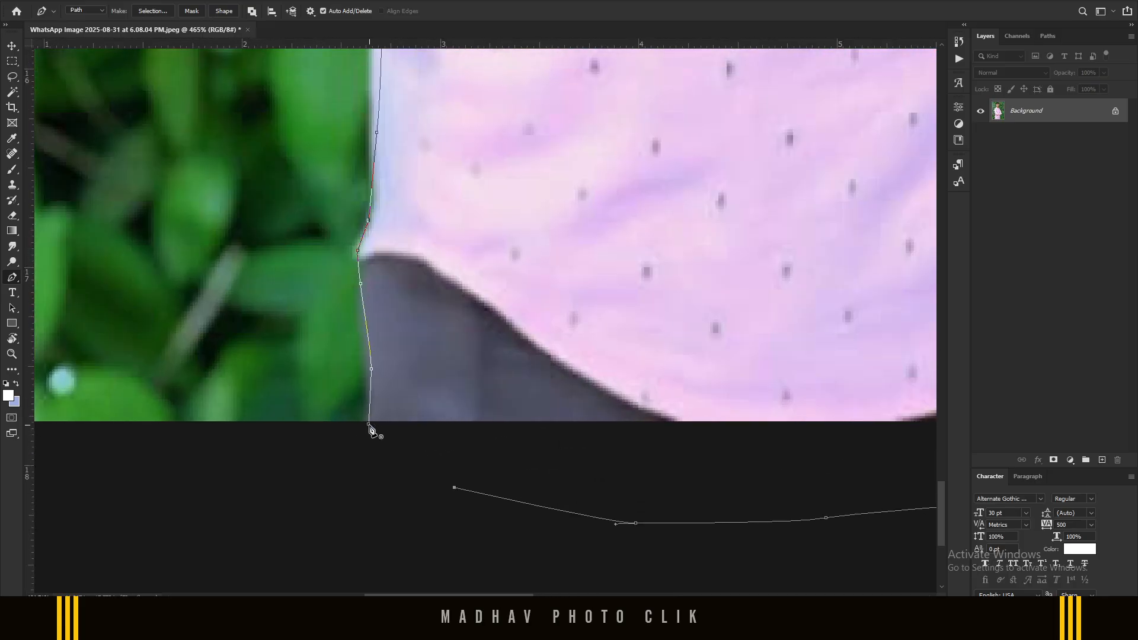
click(367, 424)
Step: Convert the closed path into a new anti-aliased selection with a feather radius of 2 pixels
scroll(421, 348, down, 5)
scroll(423, 348, down, 6)
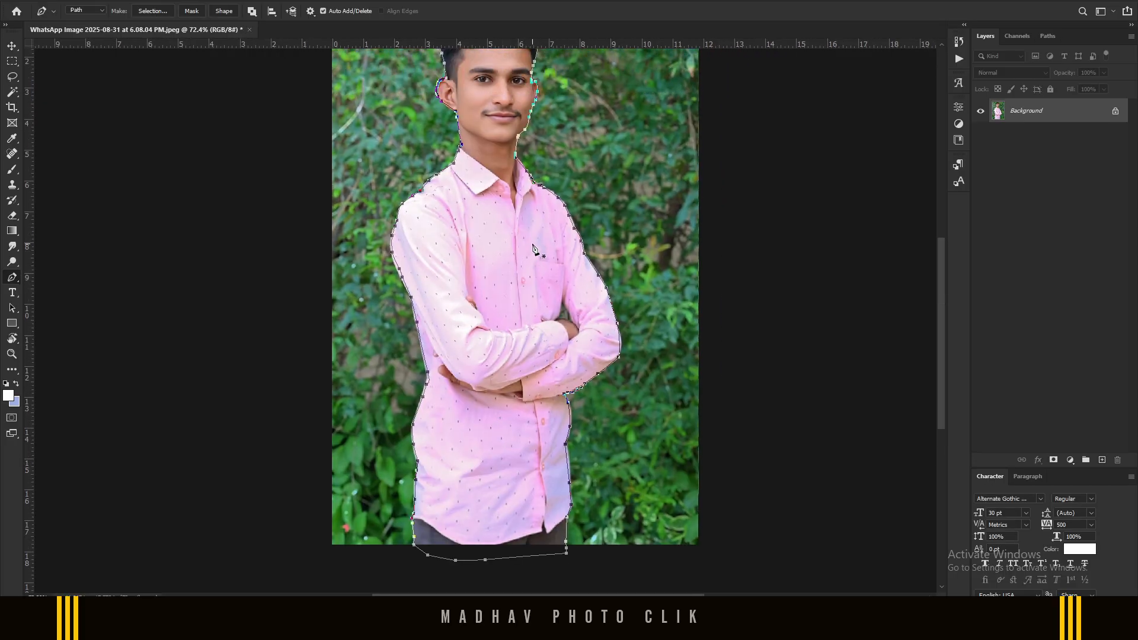
right_click(533, 244)
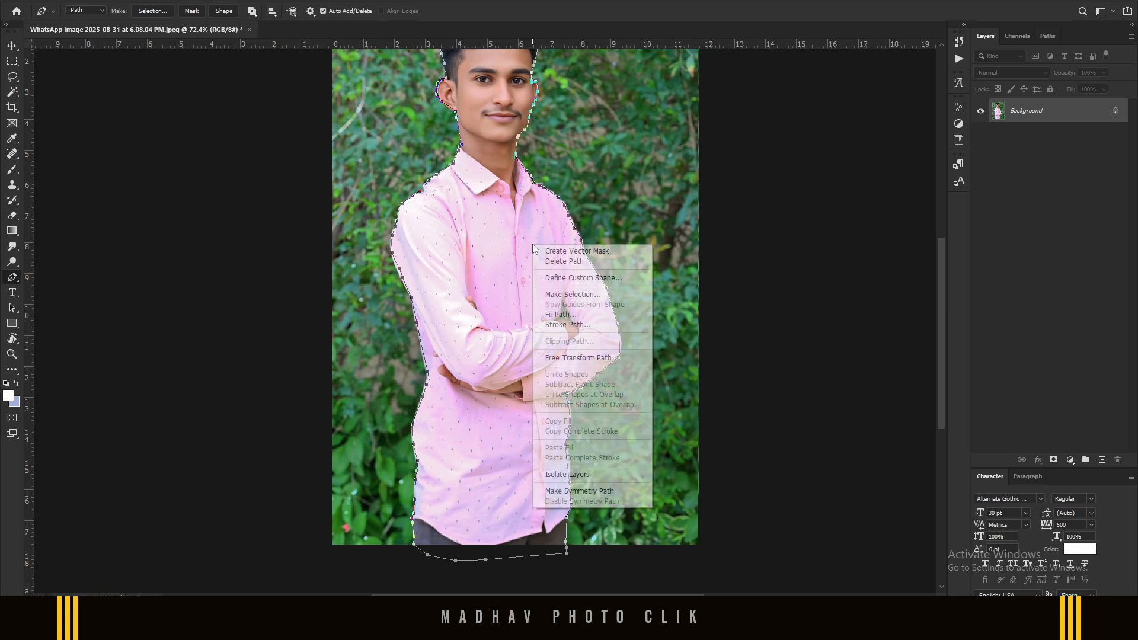
click(559, 295)
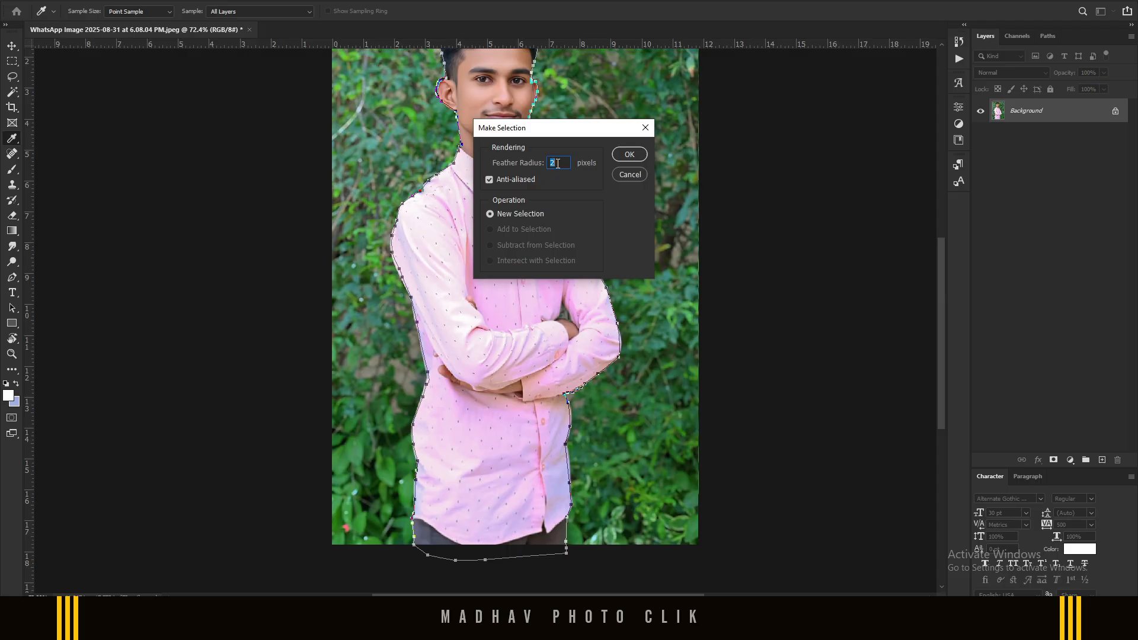
click(629, 155)
Step: Copy the selected man onto a new layer above the Background
scroll(491, 211, down, 1)
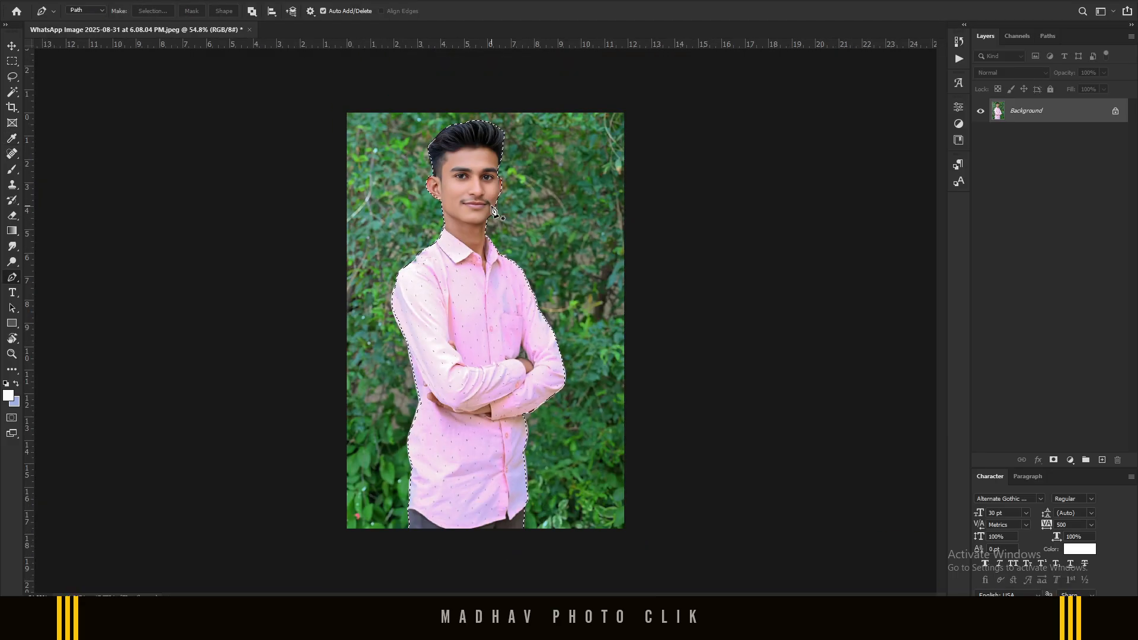
scroll(492, 210, up, 1)
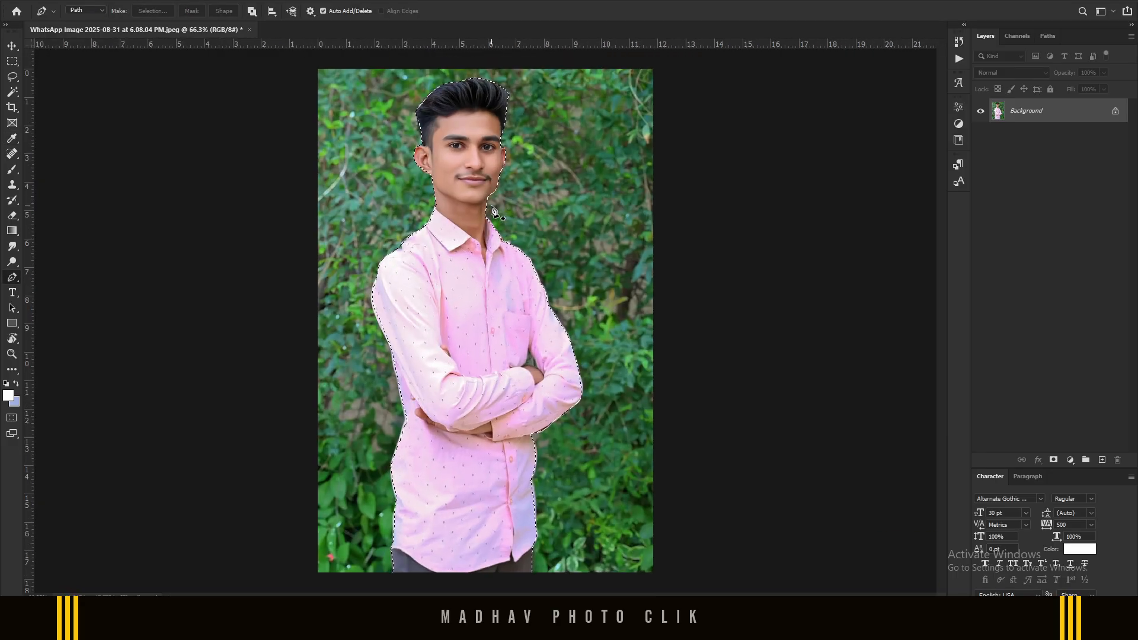
key(v)
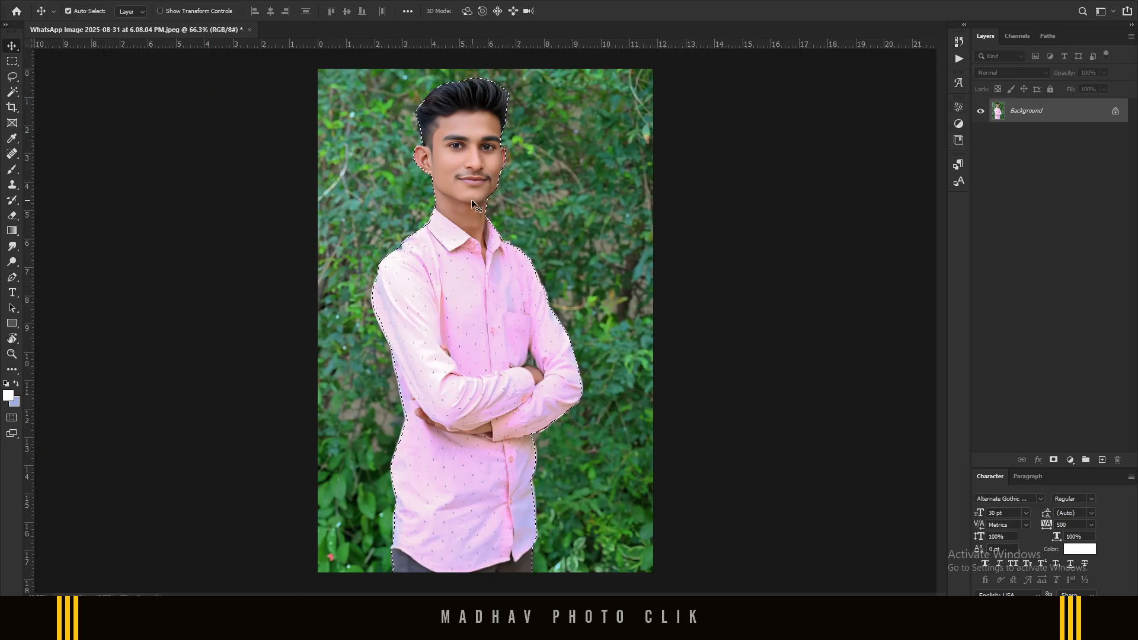
key(ctrl)
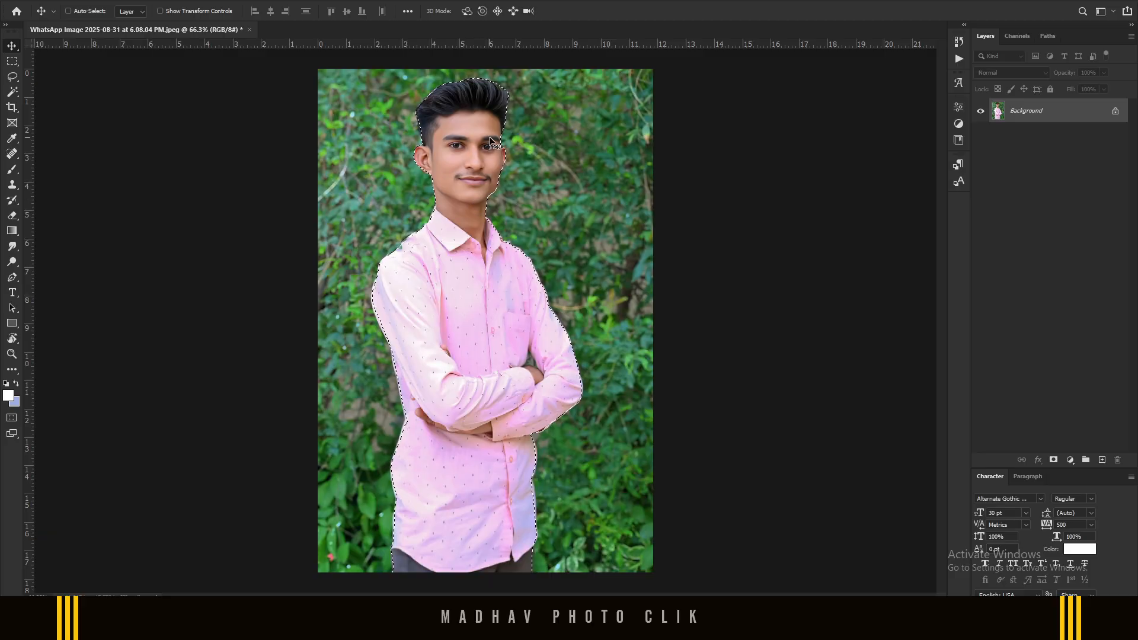
key(ctrl+j)
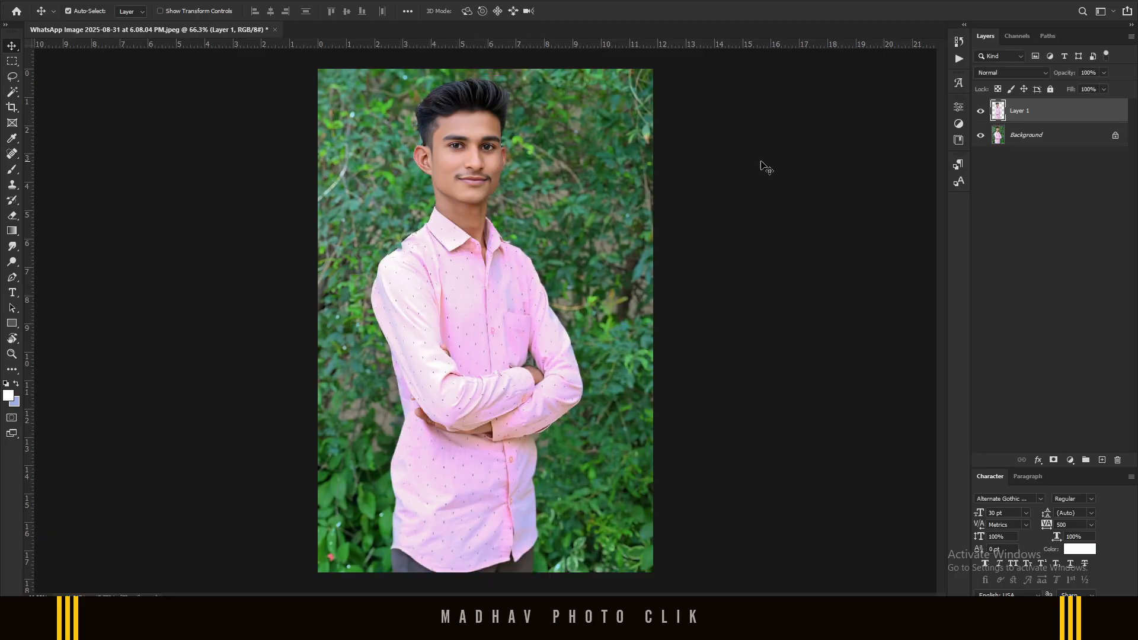
Step: Widen the layer list area and delete the Background layer so only the cut-out man is left
drag(972, 190, 830, 216)
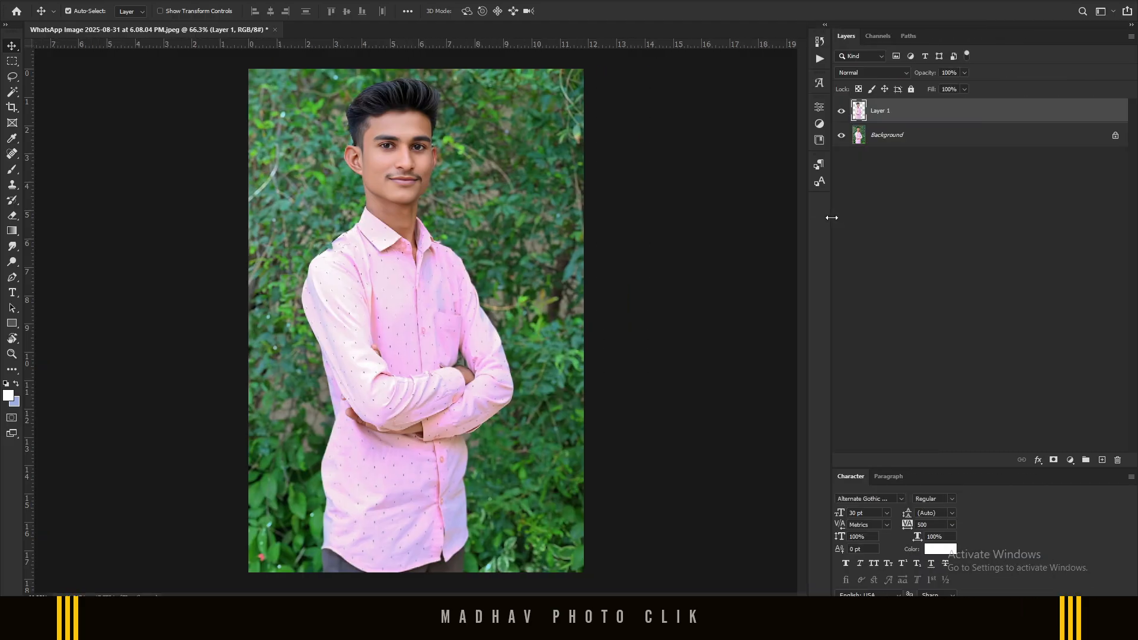
click(885, 136)
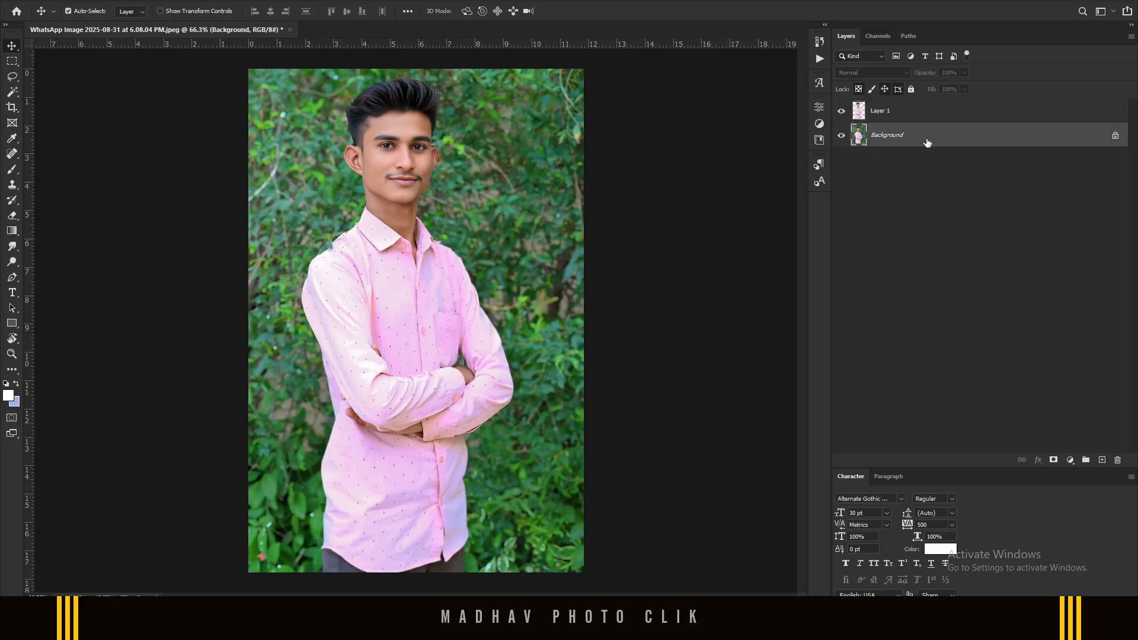
key(Delete)
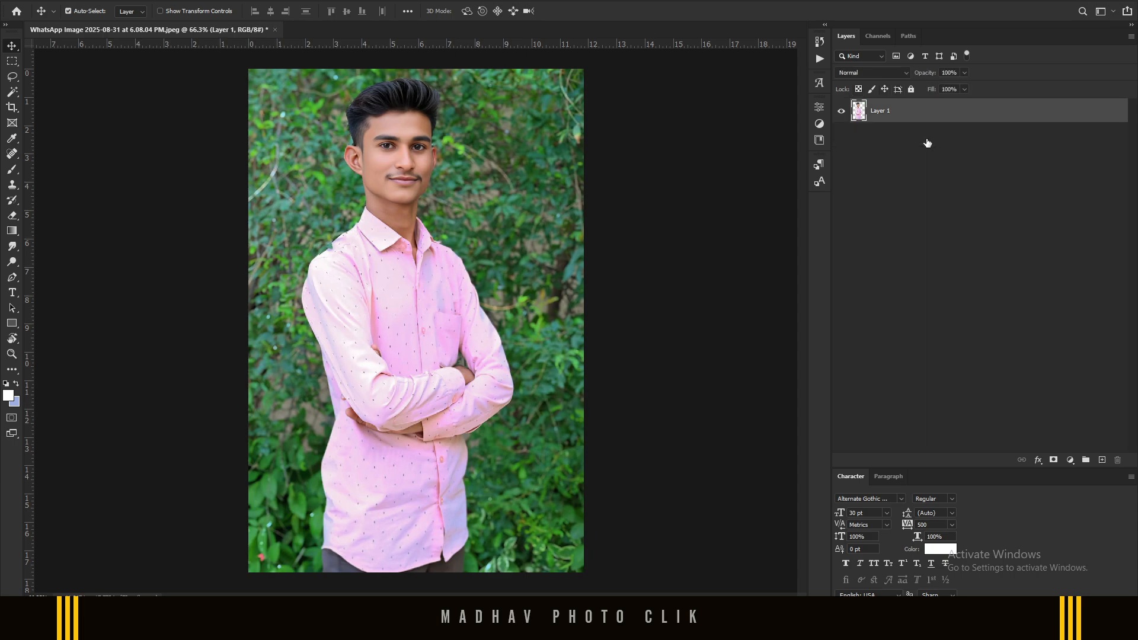
scroll(391, 243, down, 1)
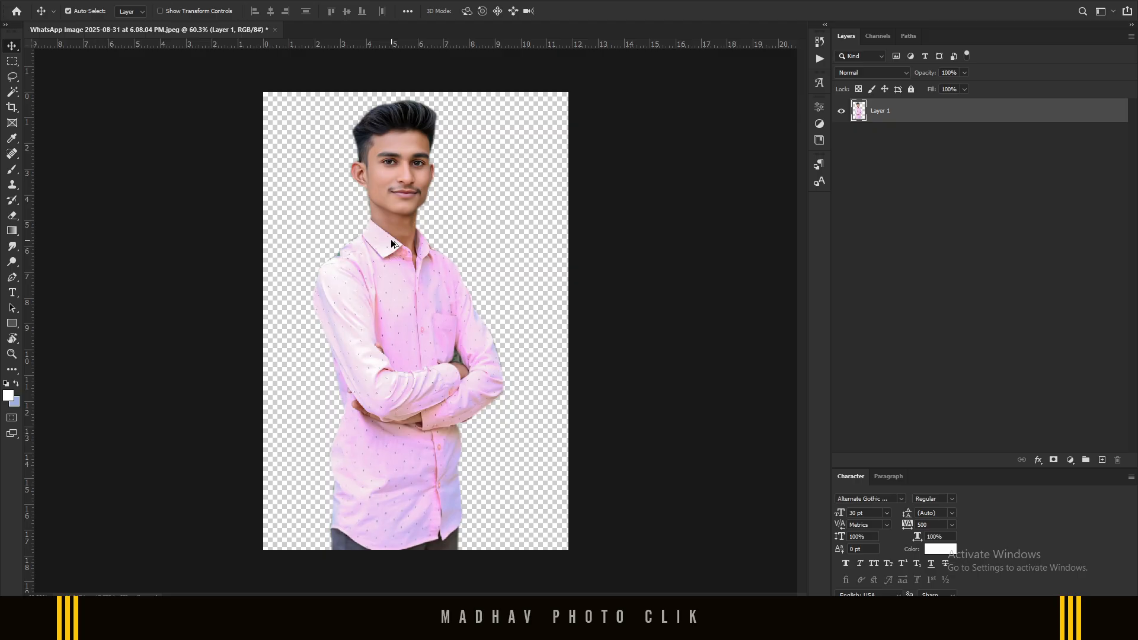
scroll(391, 243, down, 1)
Step: Undo the deletion of the Background layer and delete the cut-out layer instead
key(ctrl+z)
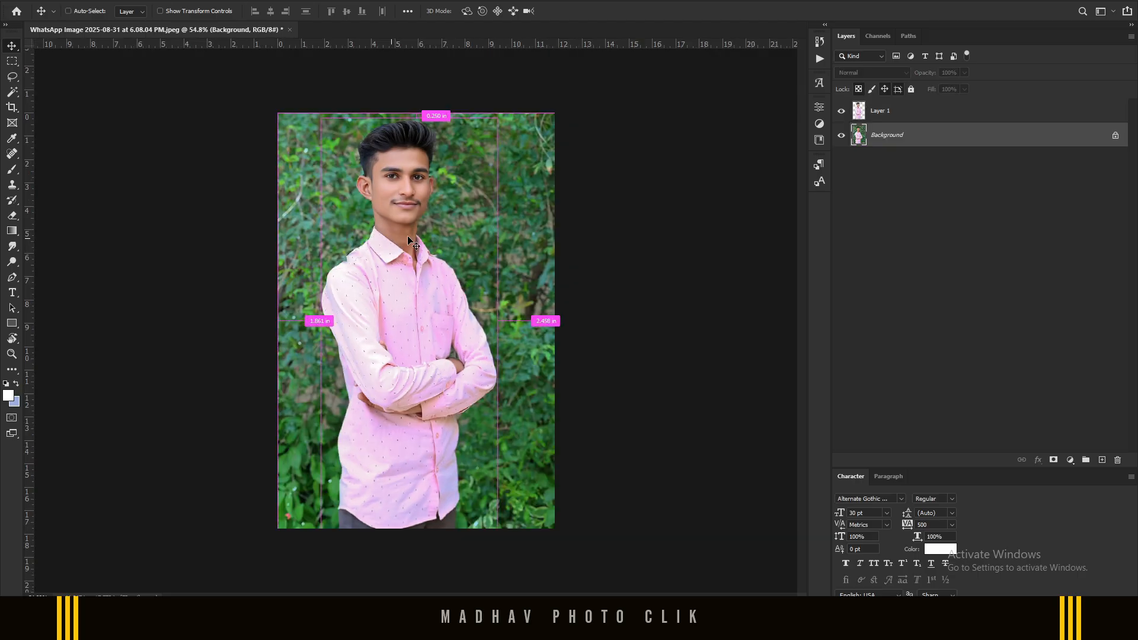
click(895, 116)
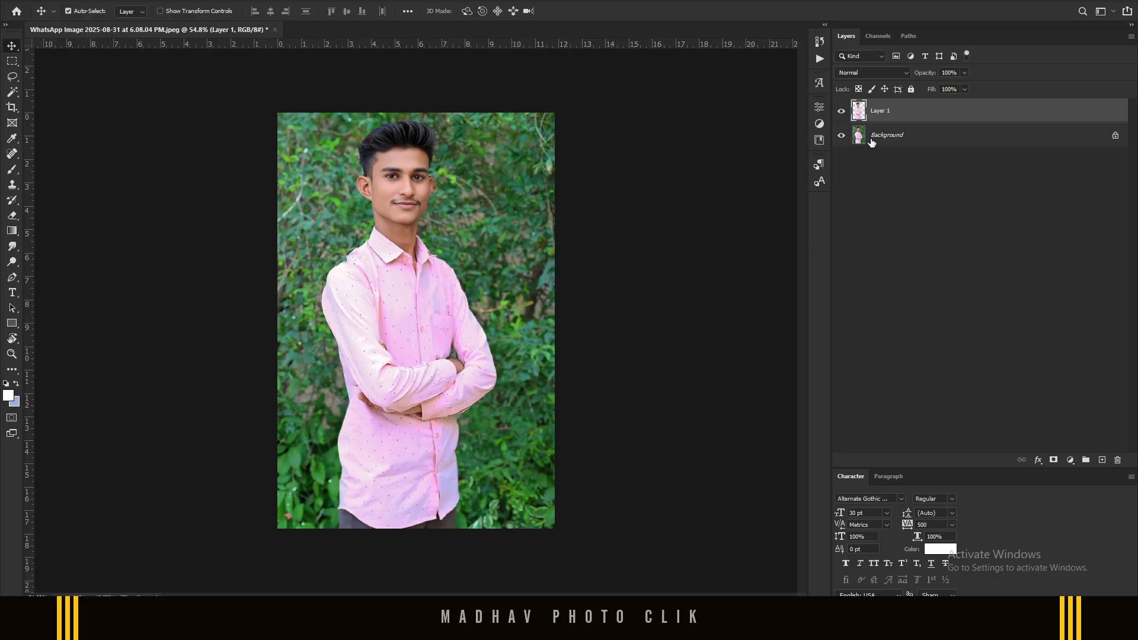
key(Delete)
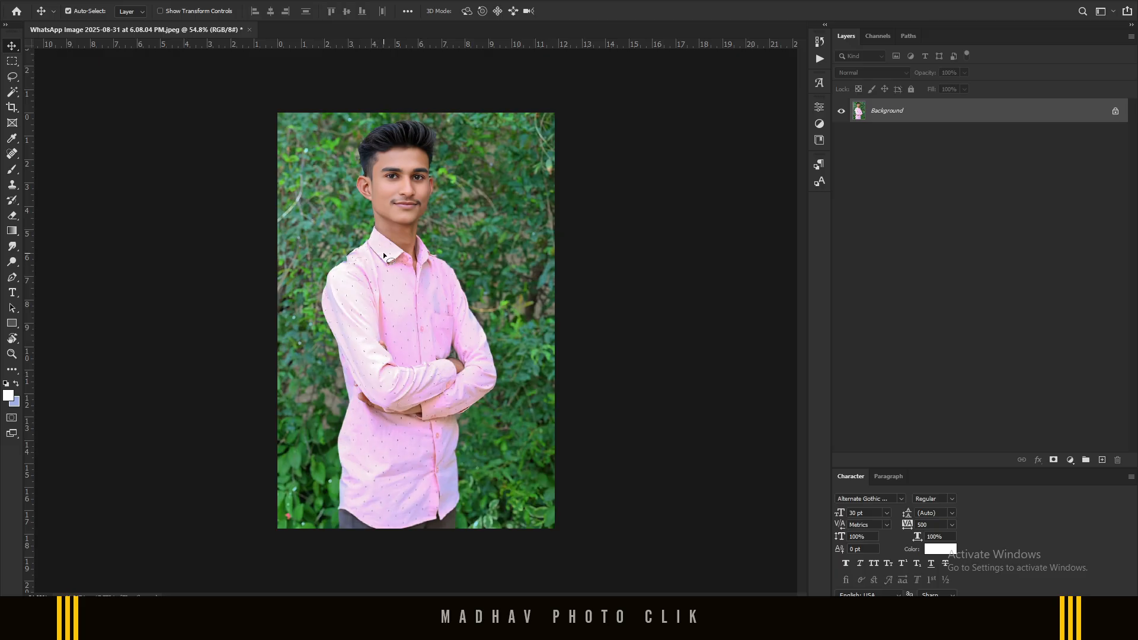
Step: Trace the left edge of the trousers and shirt up to the folded arm with the Polygonal Lasso tool
key(l)
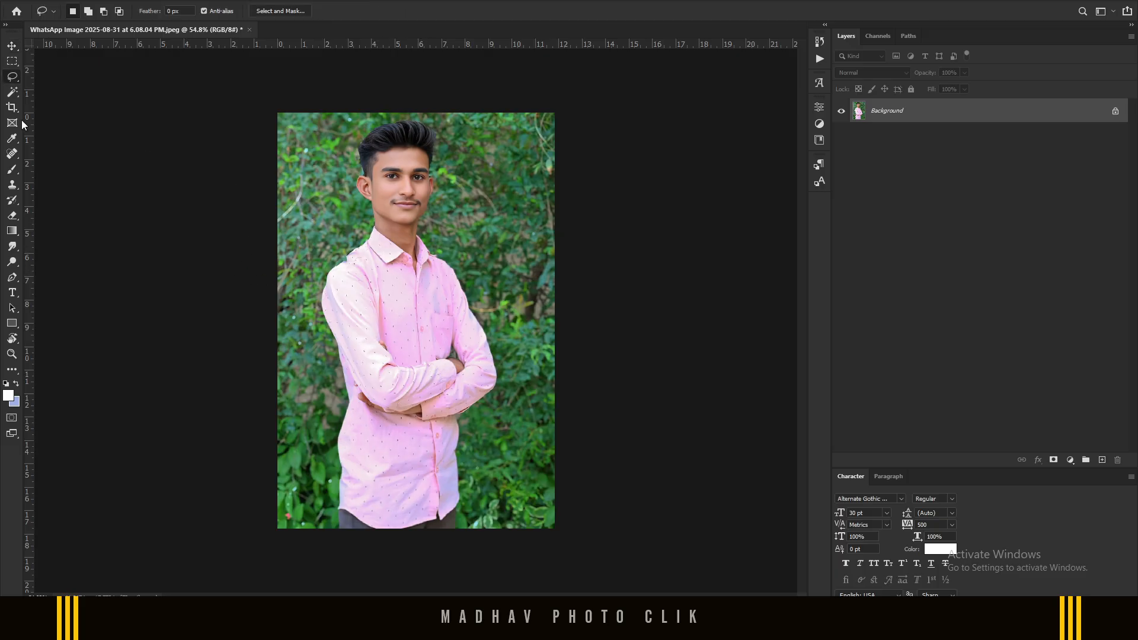
right_click(14, 81)
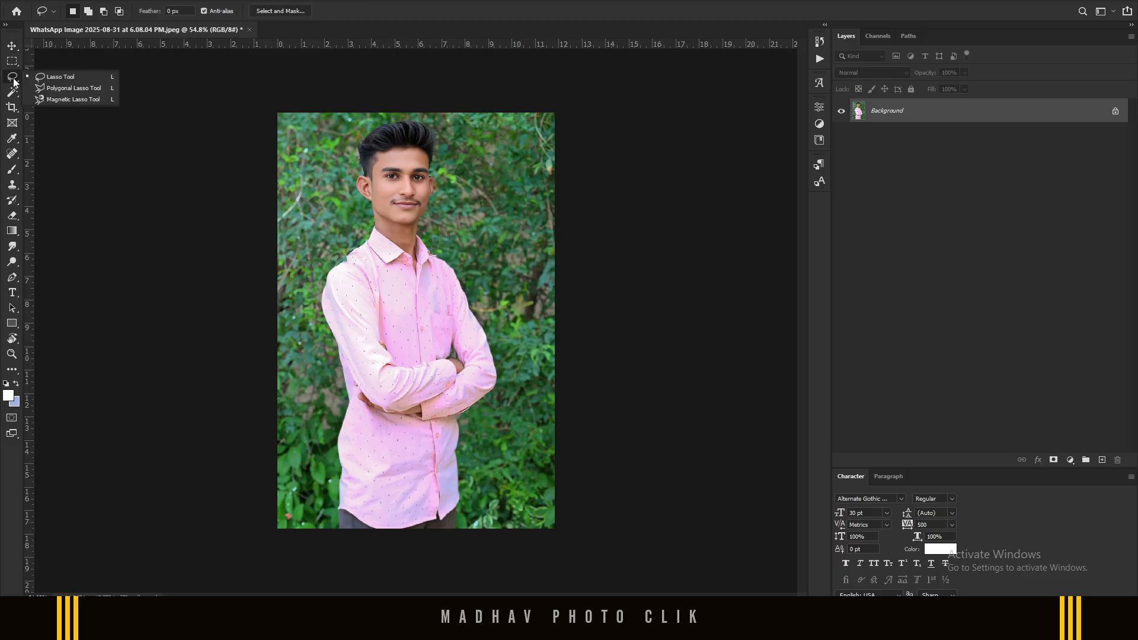
click(83, 93)
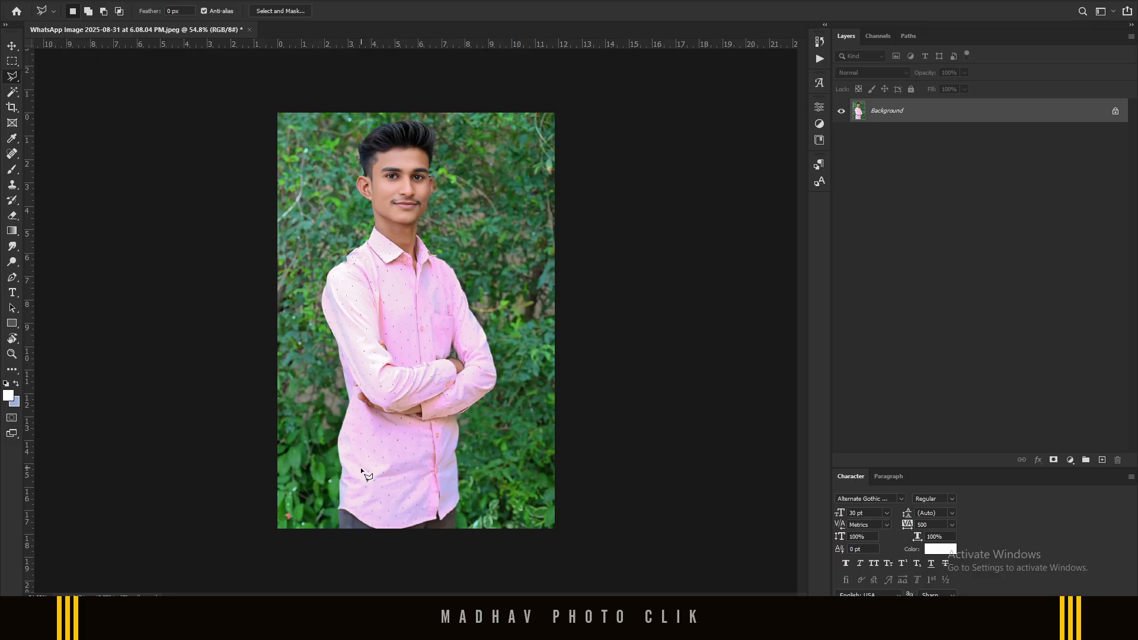
scroll(323, 506, up, 10)
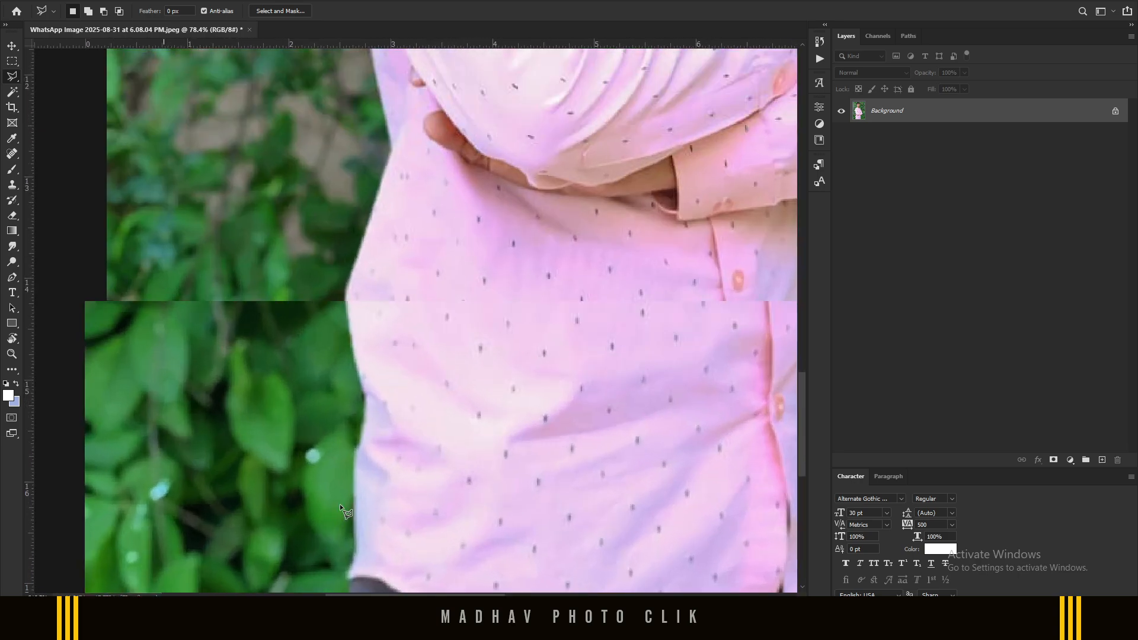
drag(372, 479, 385, 280)
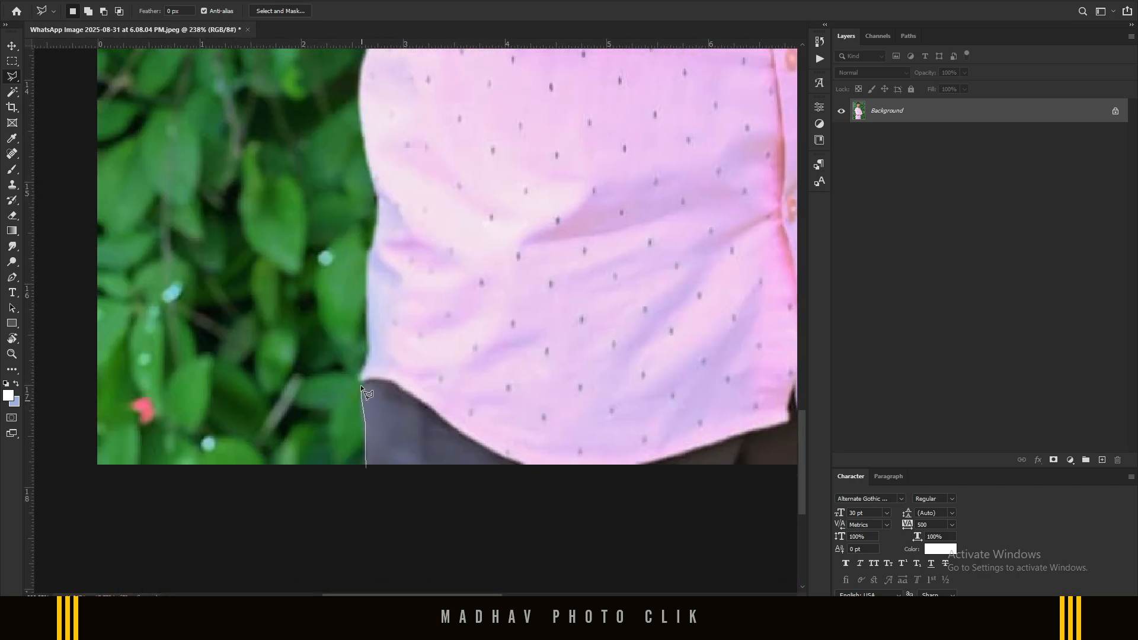
click(369, 267)
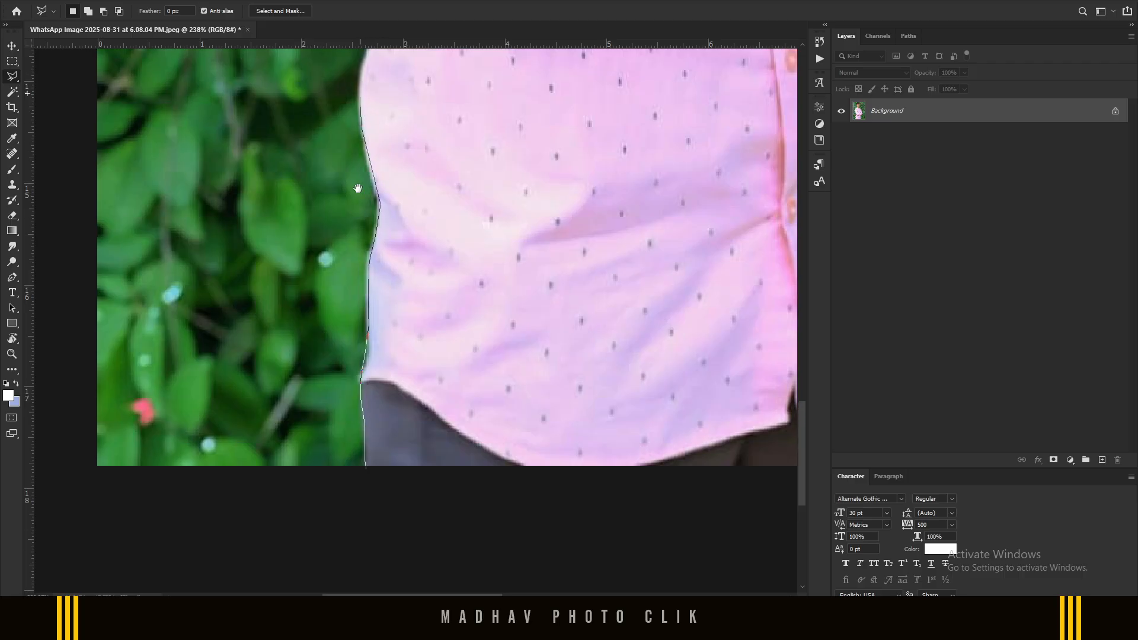
drag(360, 99, 345, 313)
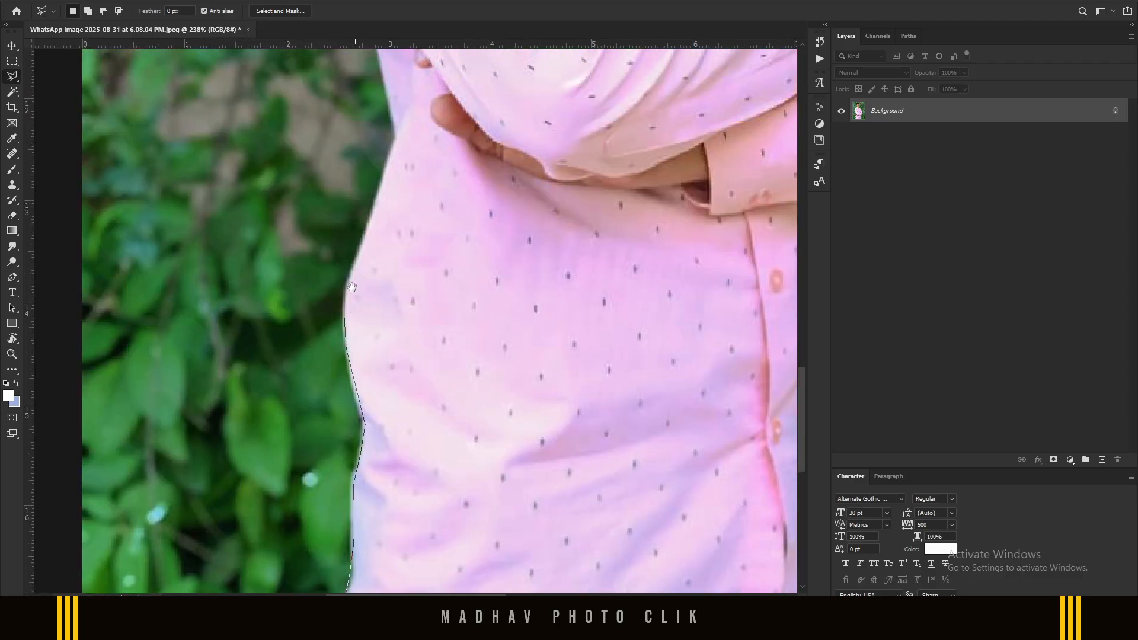
click(358, 245)
click(380, 186)
click(404, 127)
Step: Run the lasso outline down across the shirt and trousers and close it at its starting point on the photo's bottom edge
click(513, 216)
click(554, 397)
click(519, 452)
drag(471, 474, 498, 301)
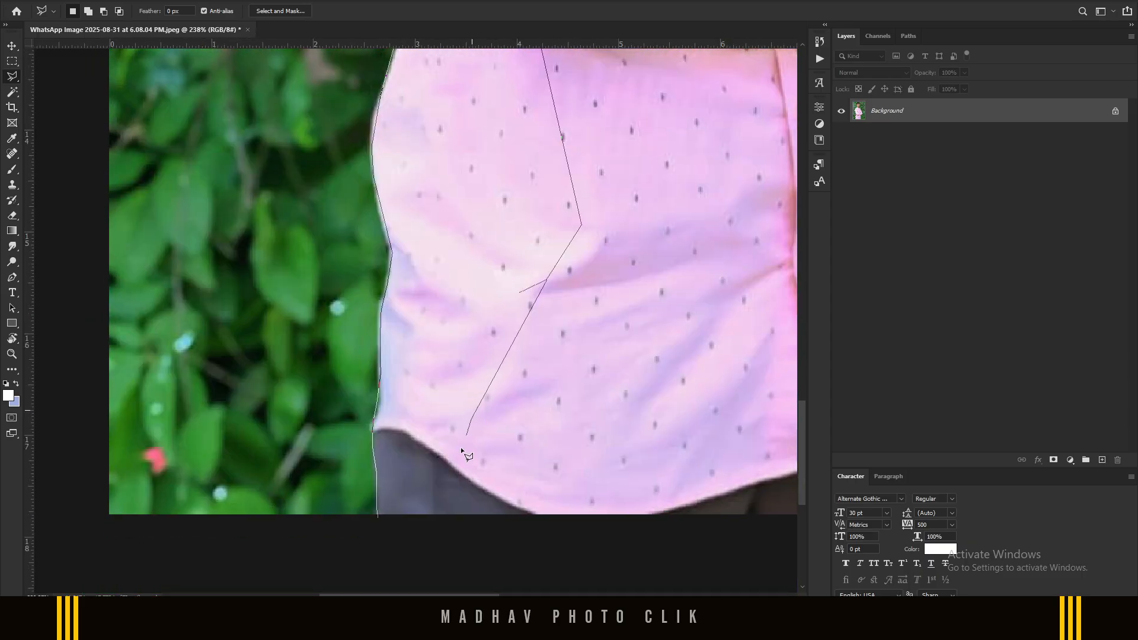
click(421, 498)
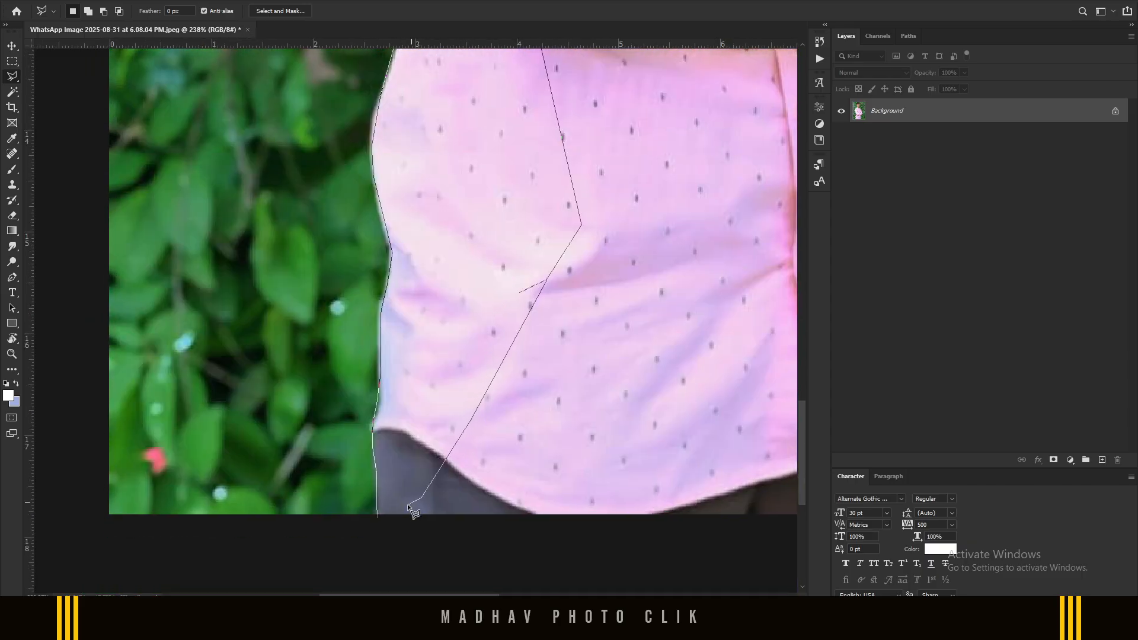
click(378, 518)
Step: Clear the lasso selection and bring the whole photo back into view
right_click(475, 243)
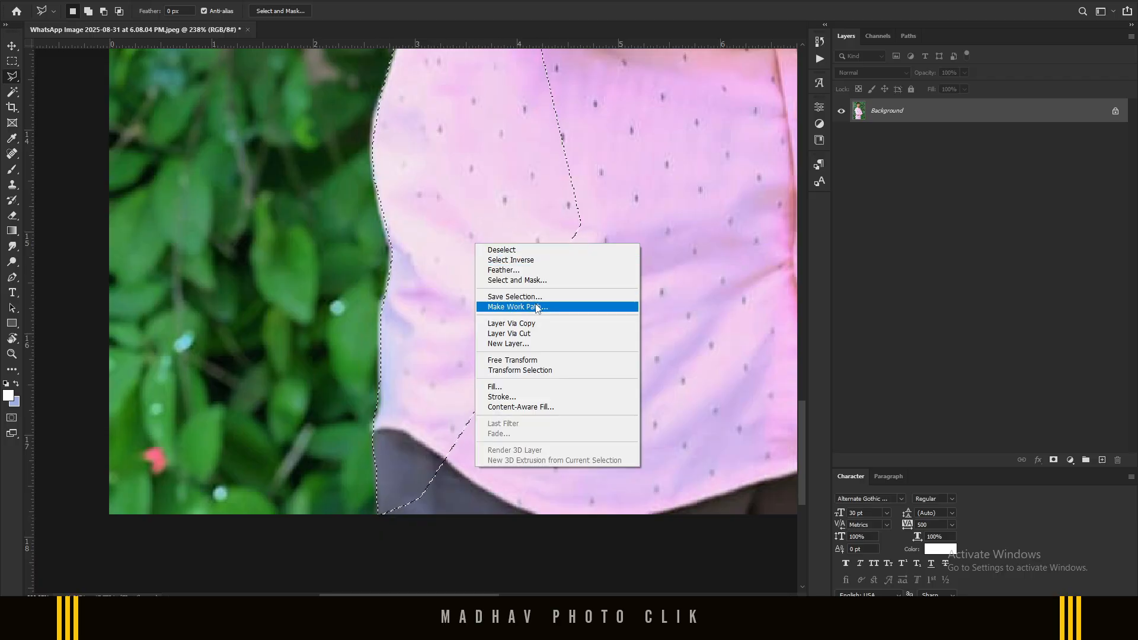
click(483, 220)
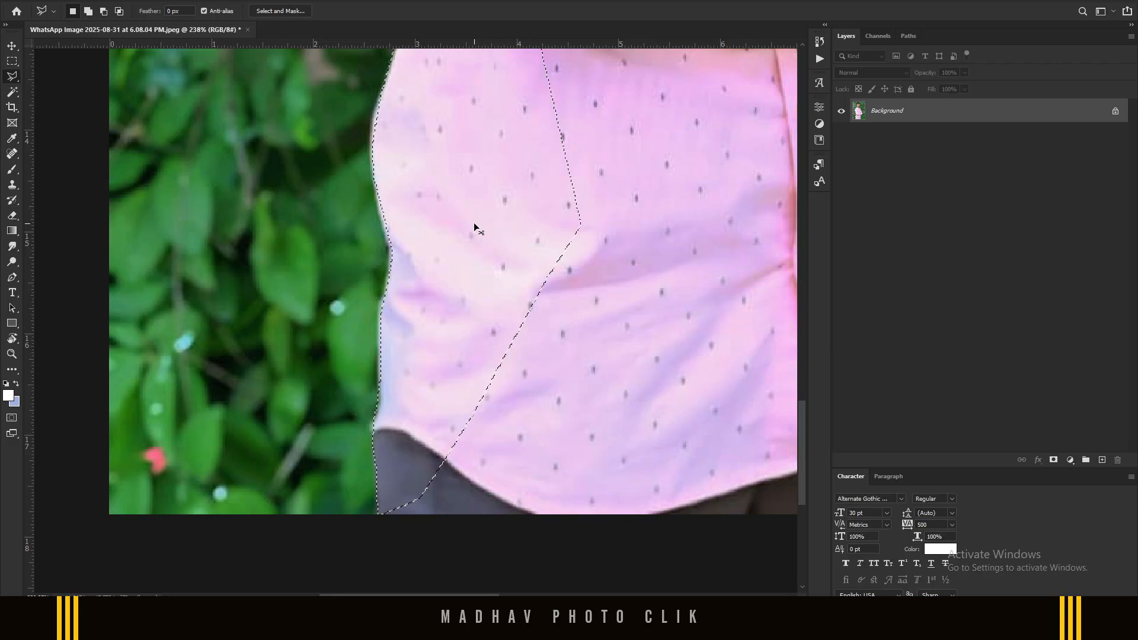
key(ctrl+d)
key(ctrl+minus)
key(ctrl+minus)
key(ctrl+minus)
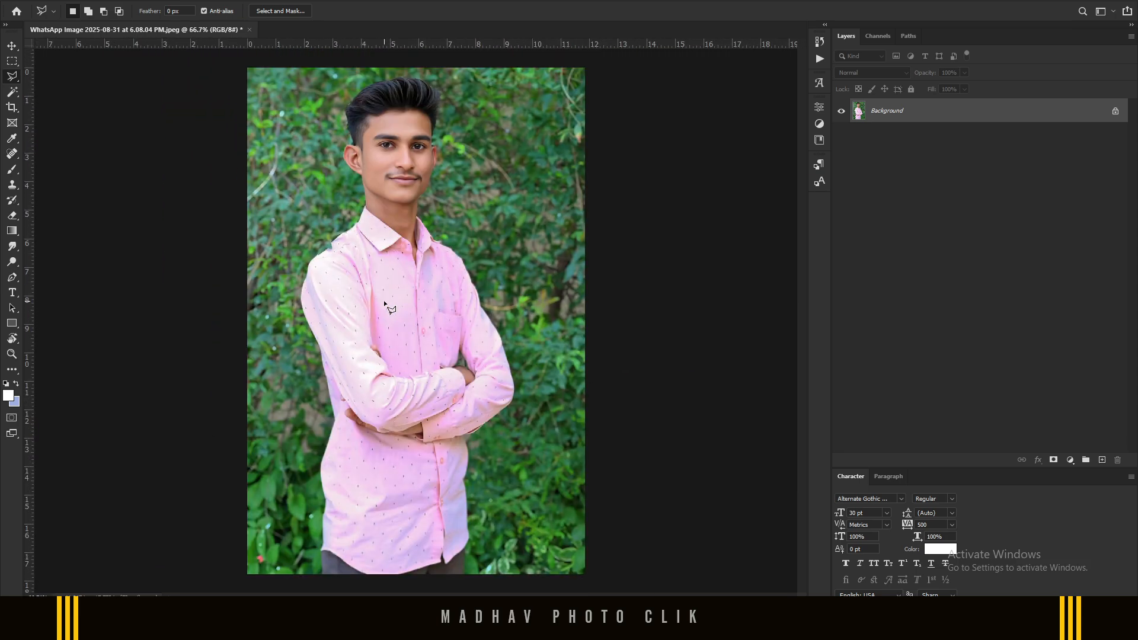
key(ctrl+minus)
key(ctrl+plus)
Step: Select the man automatically with Select Subject, using the Magic Wand tool's options
key(v)
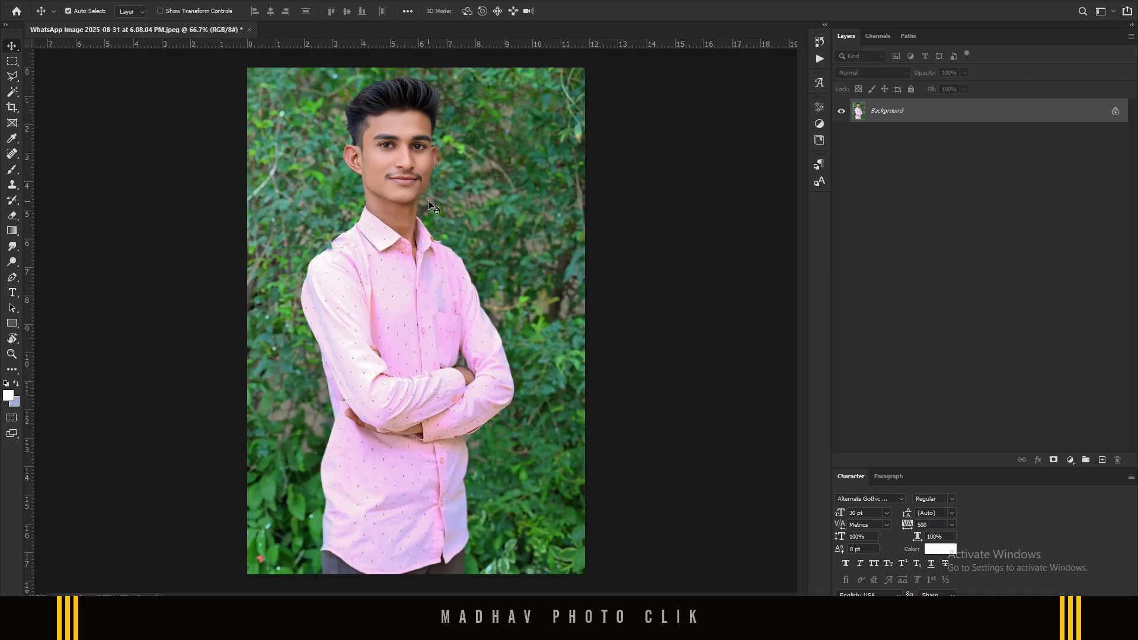
key(w)
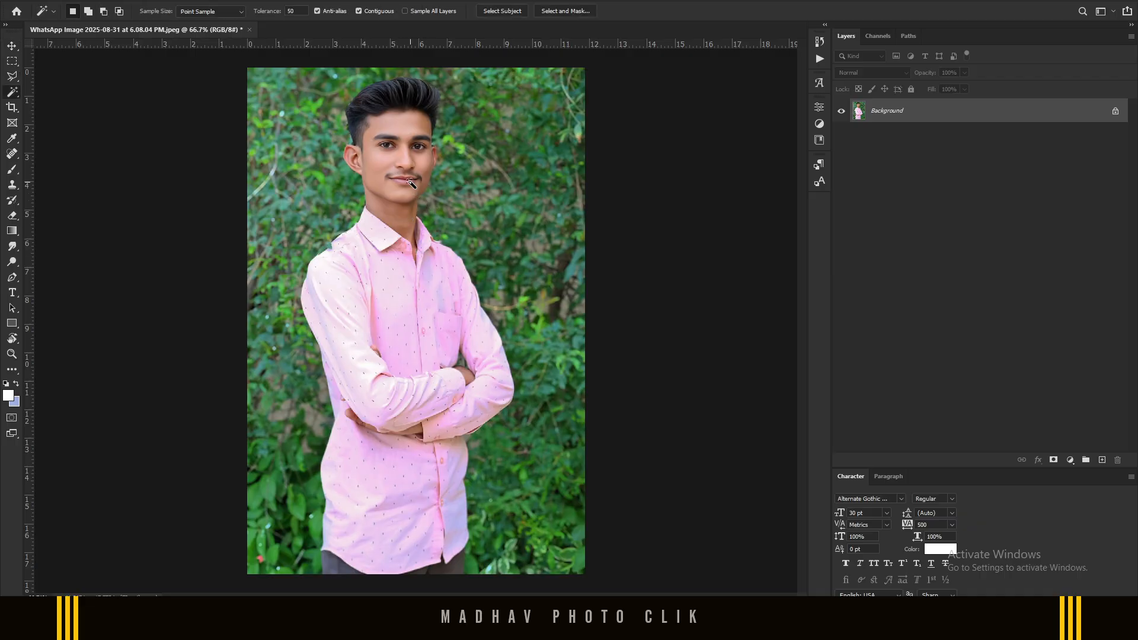
right_click(13, 96)
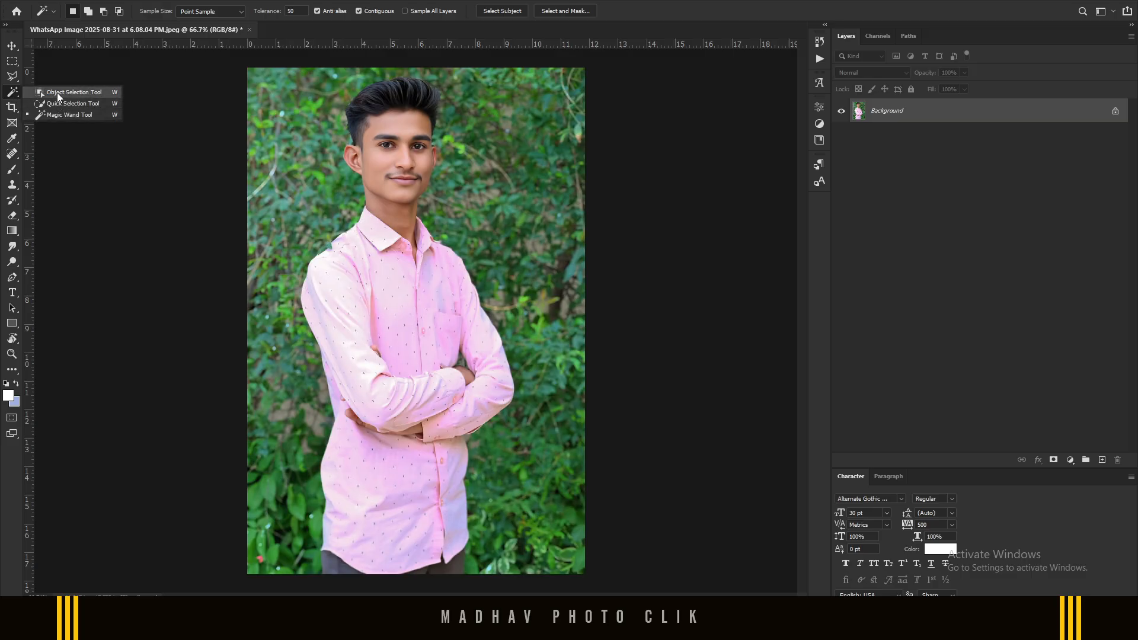
click(15, 96)
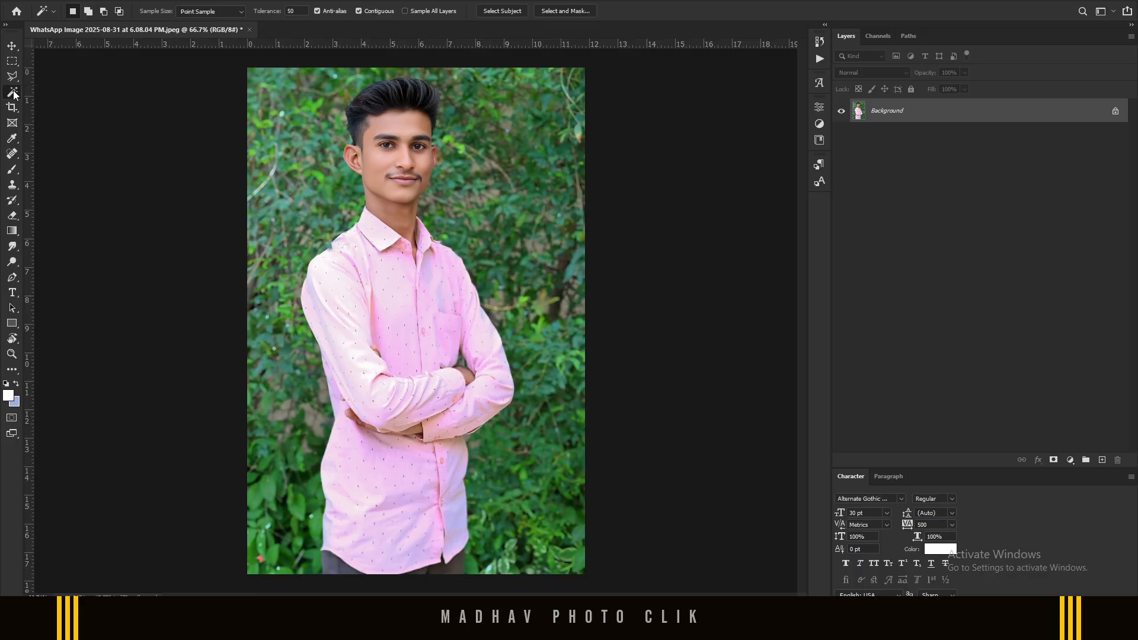
click(503, 12)
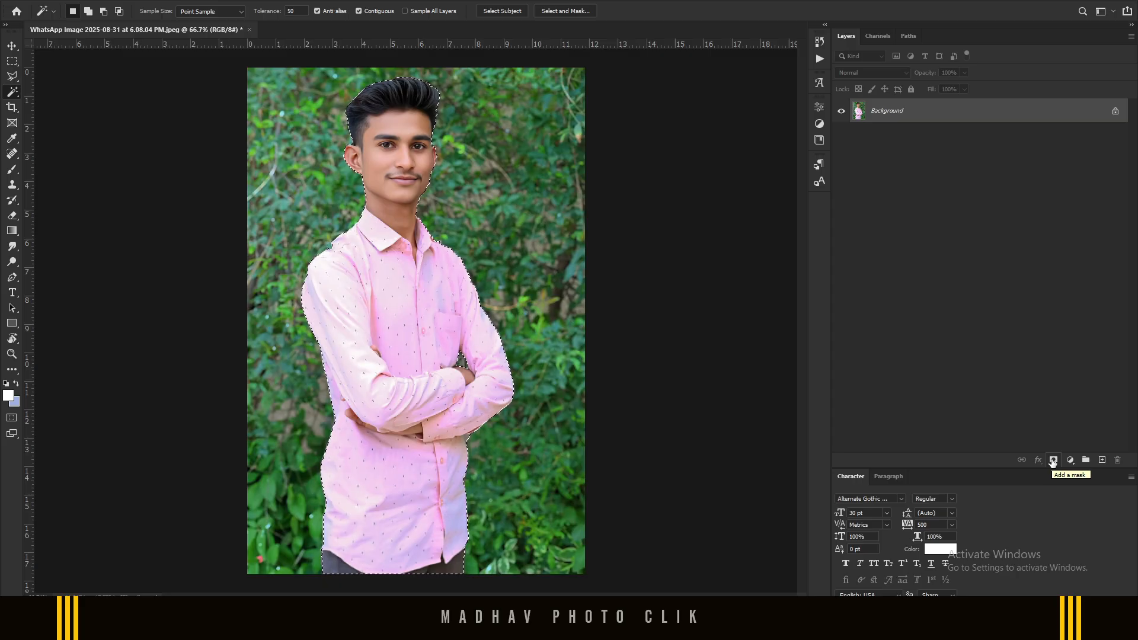
Step: Hide the leafy background with a layer mask made from the man's selection, and undo the mask
click(1052, 460)
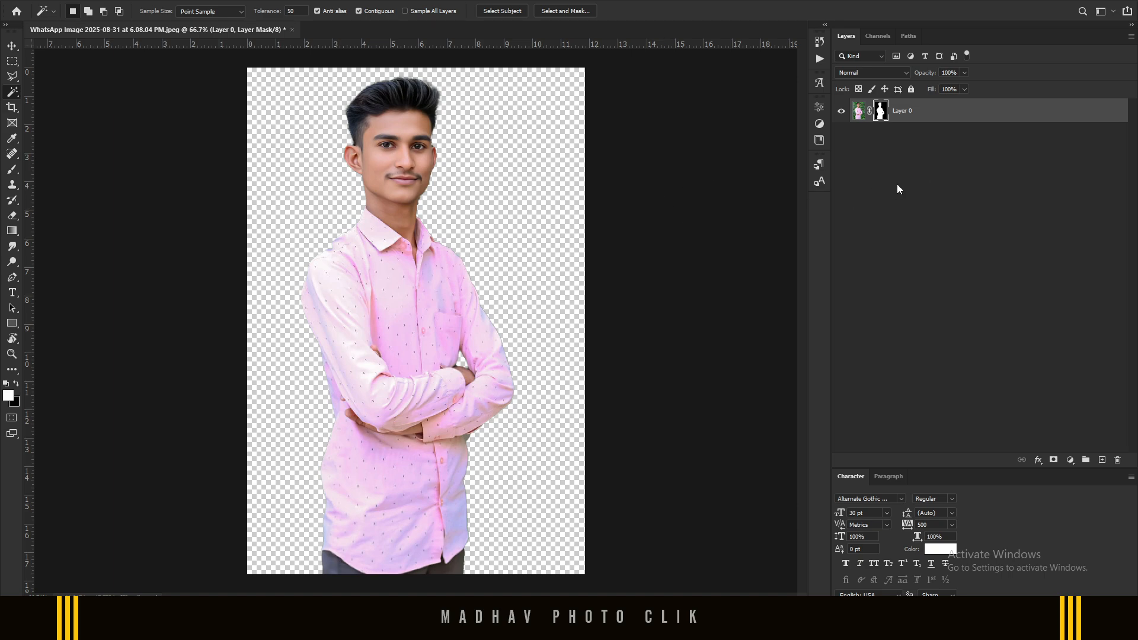
key(ctrl+z)
key(ctrl+z)
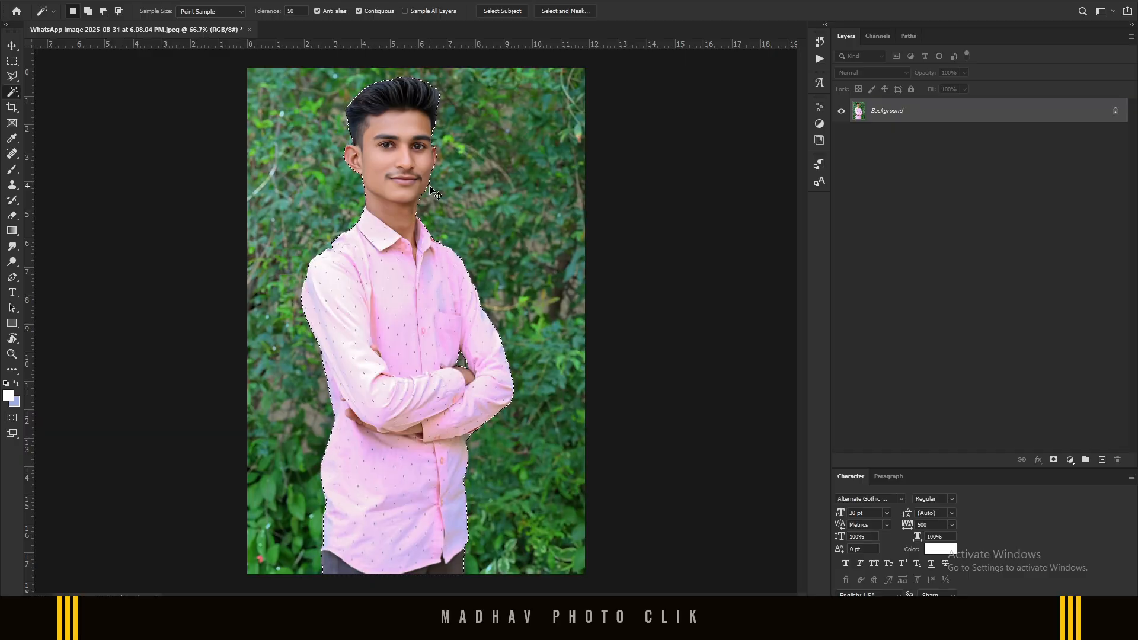
Step: Clear the selection around the man
key(ctrl+s)
click(655, 114)
key(ctrl+d)
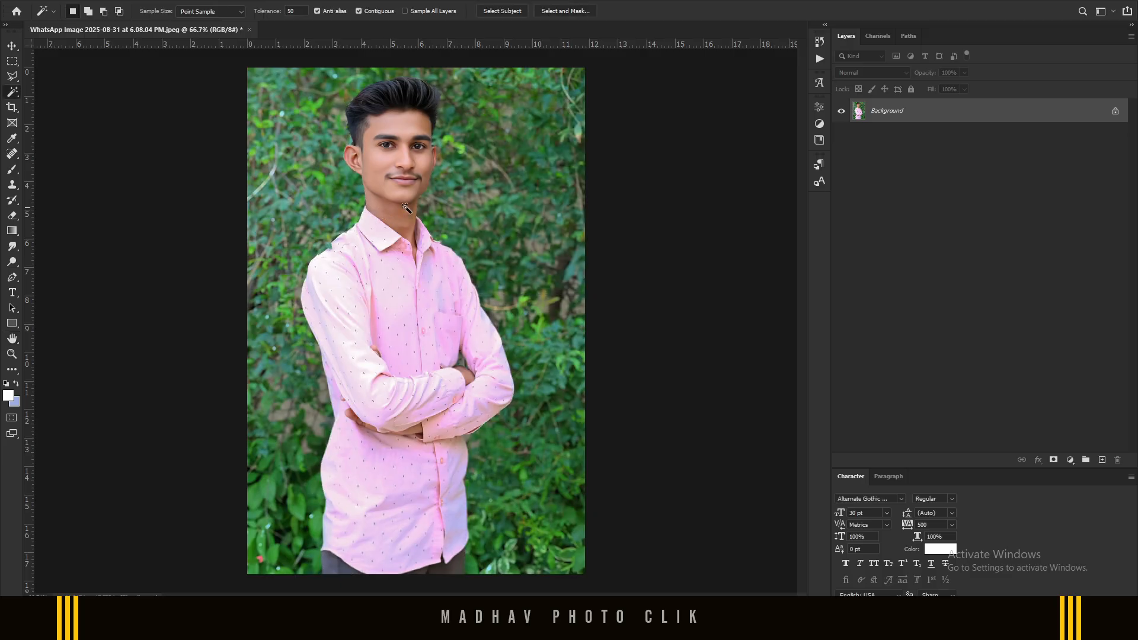
Step: Unlock the Background layer and cut the man out with the Remove Background quick action
key(v)
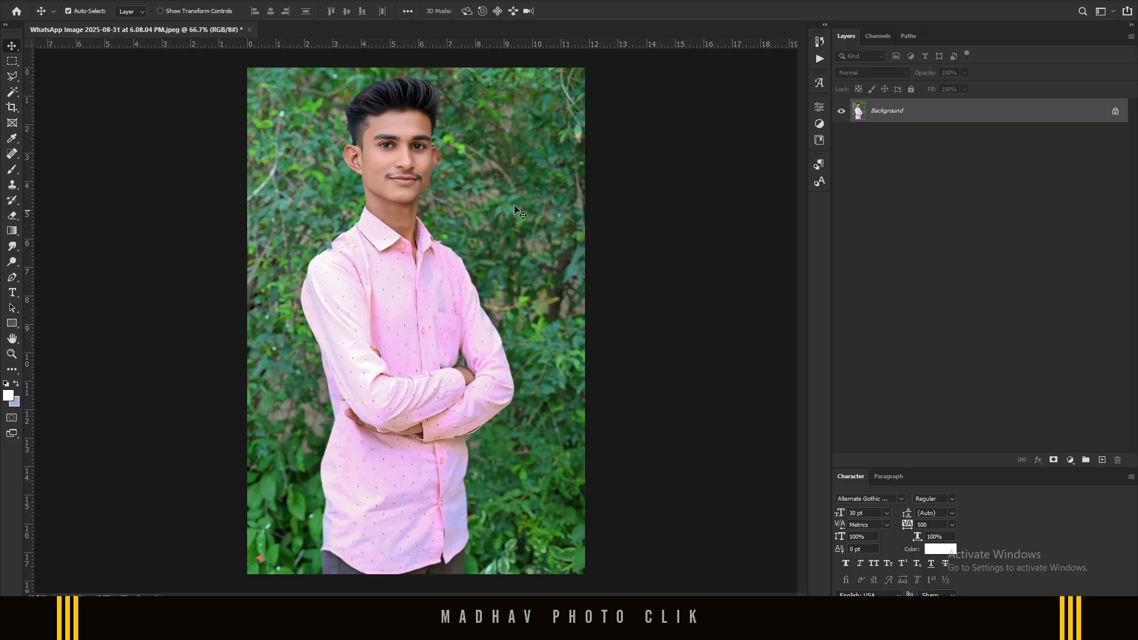
click(1116, 113)
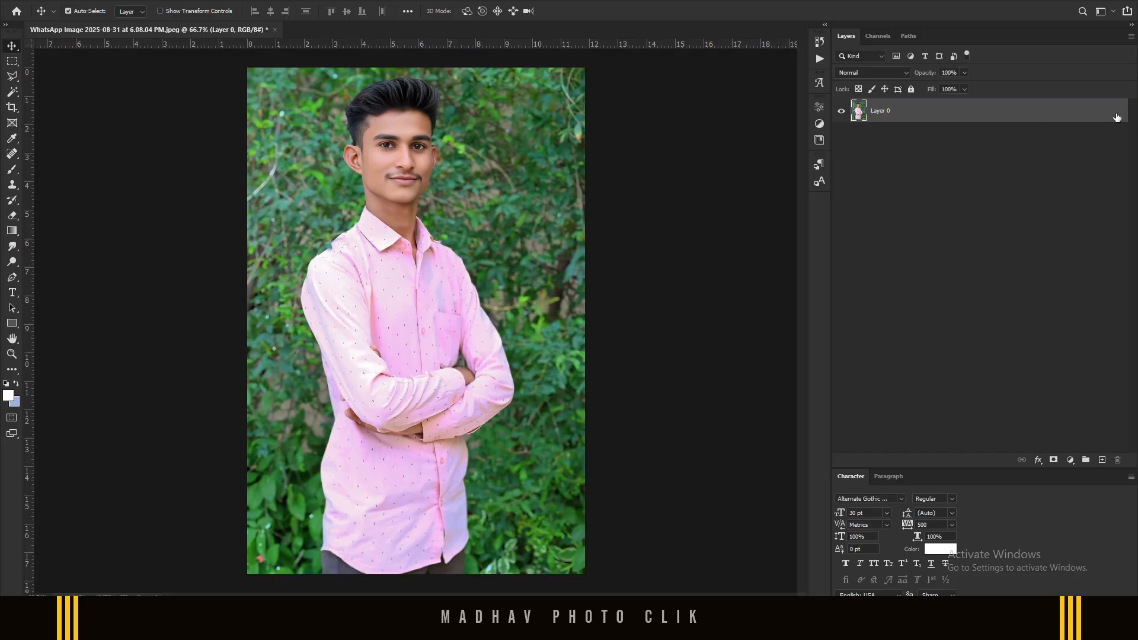
click(820, 108)
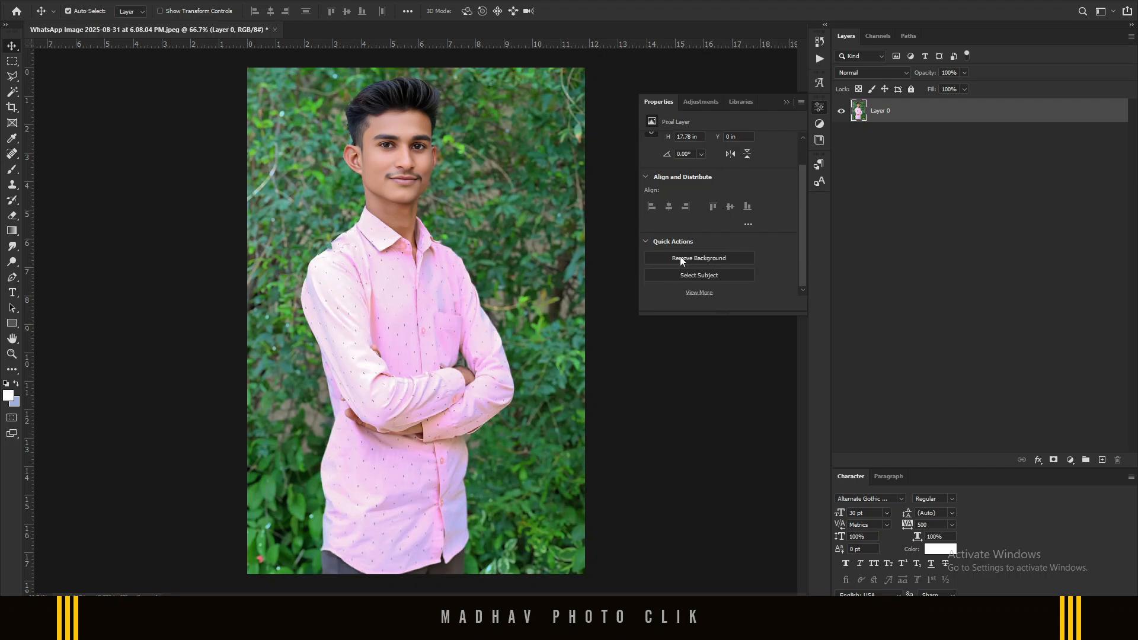
click(666, 258)
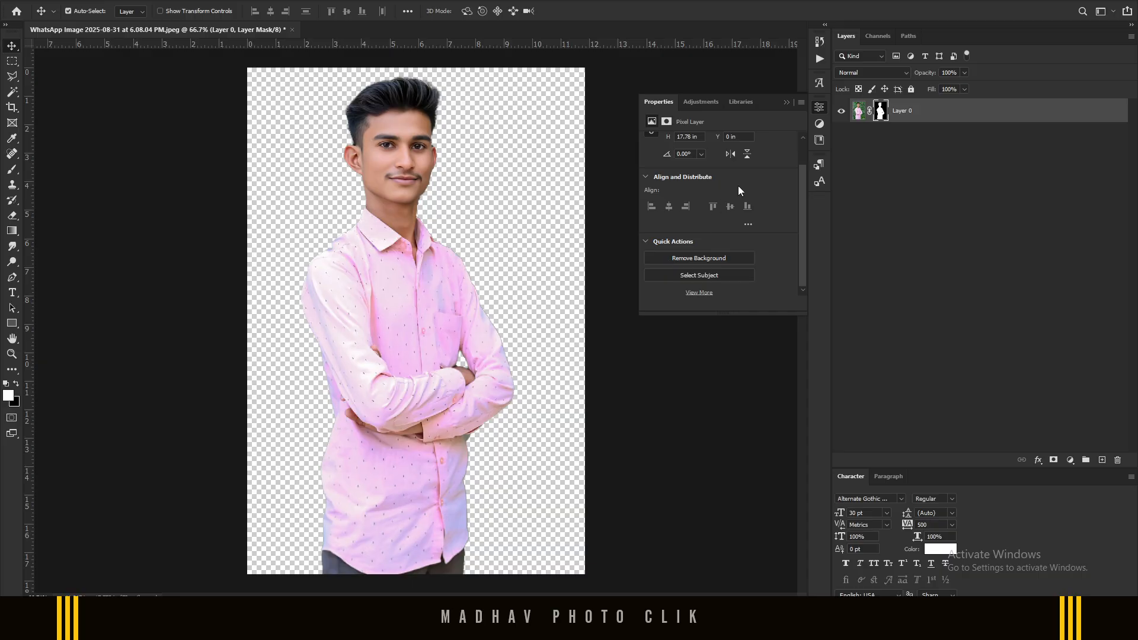
click(786, 103)
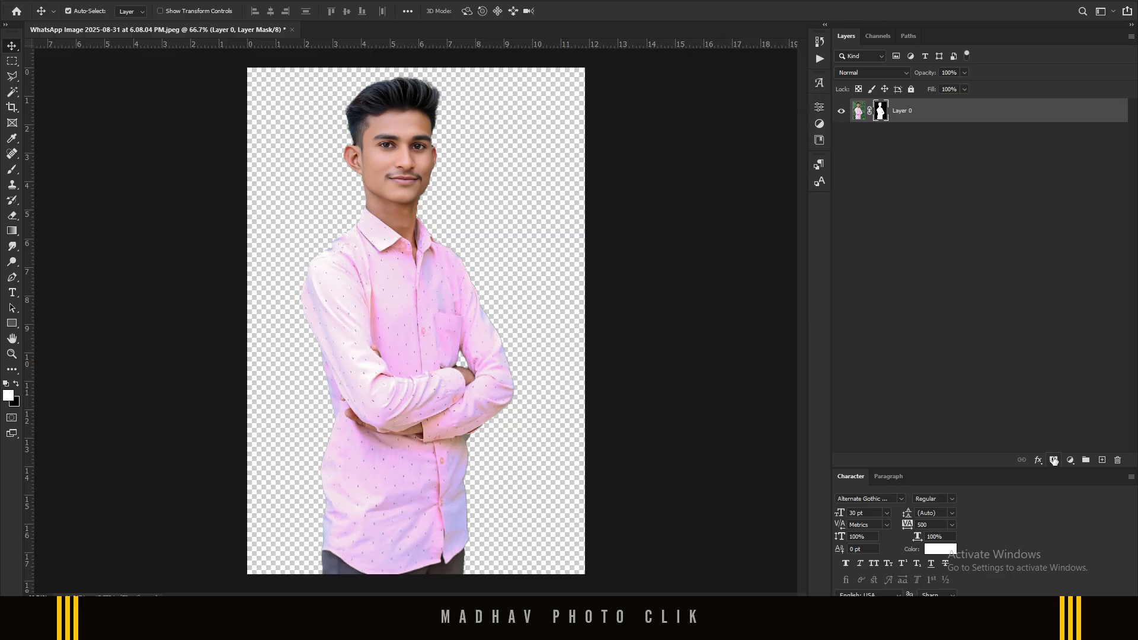
click(819, 107)
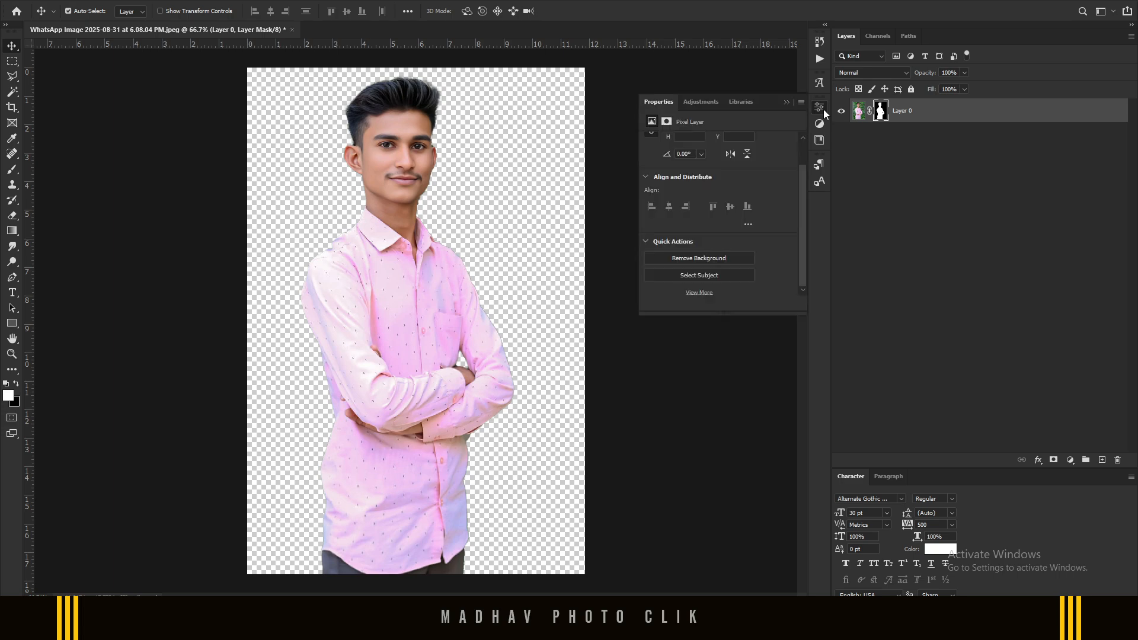
click(786, 104)
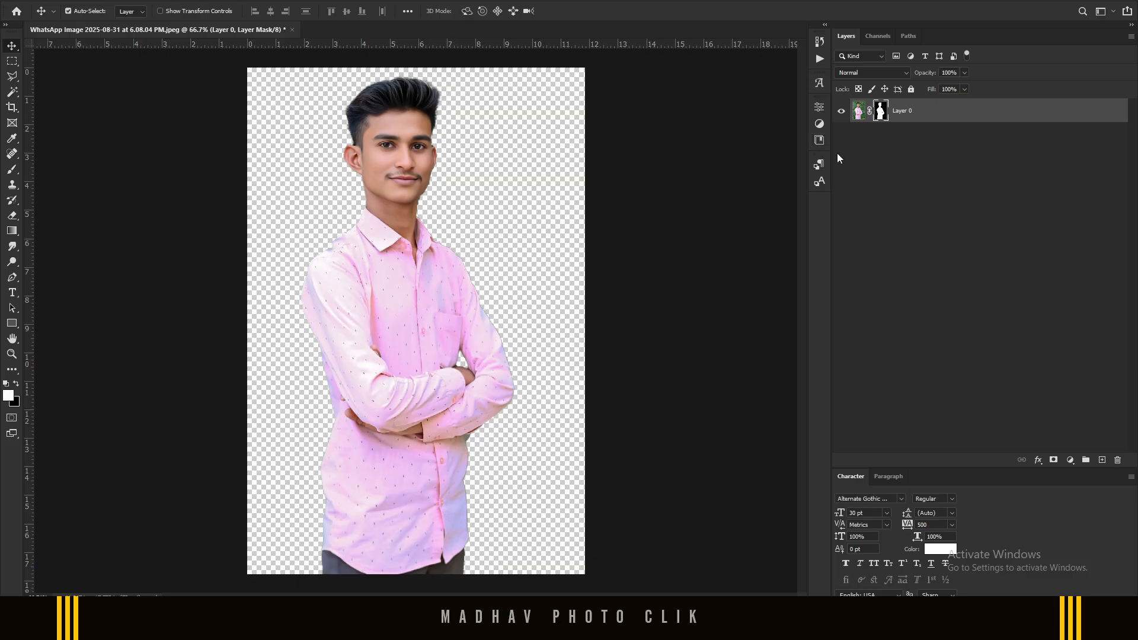